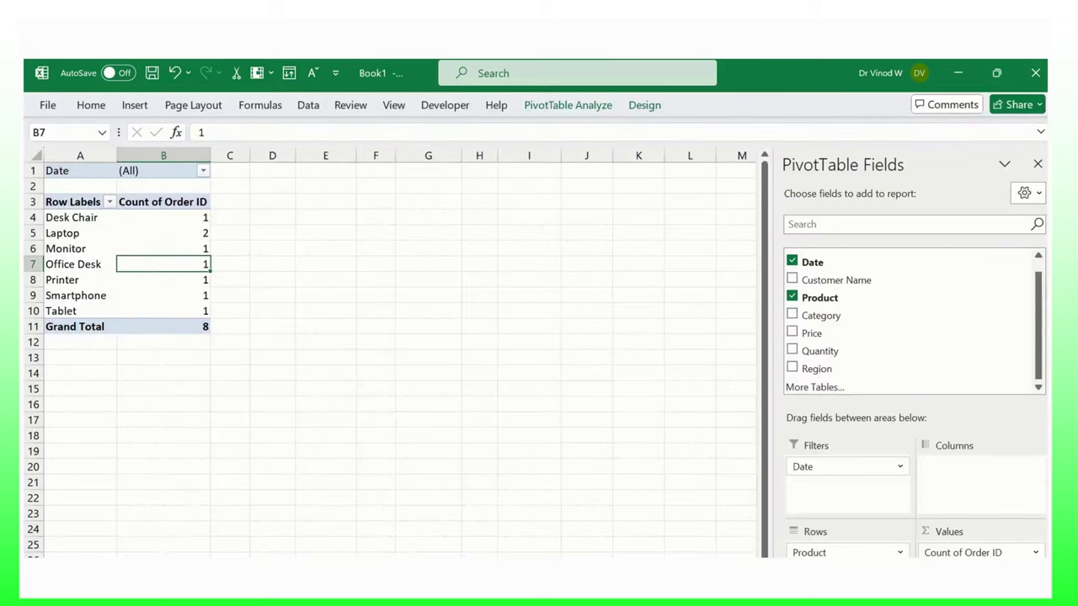
Step: Move to the next sheet tab to show the Order ID through Region sales data
key(ctrl+Page_Down)
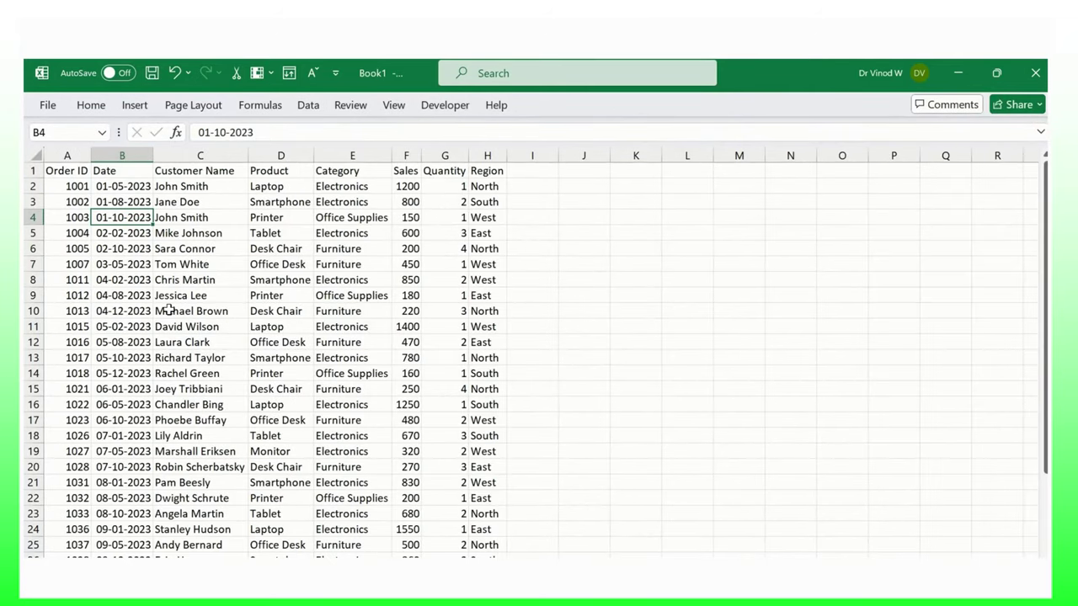
click(165, 206)
drag(52, 175, 455, 483)
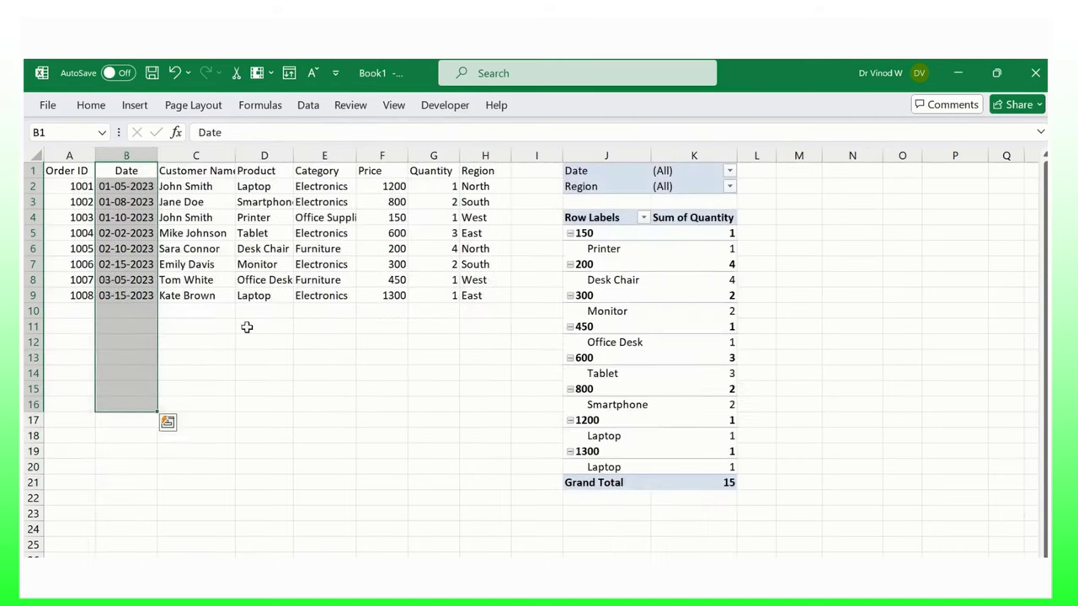
click(263, 249)
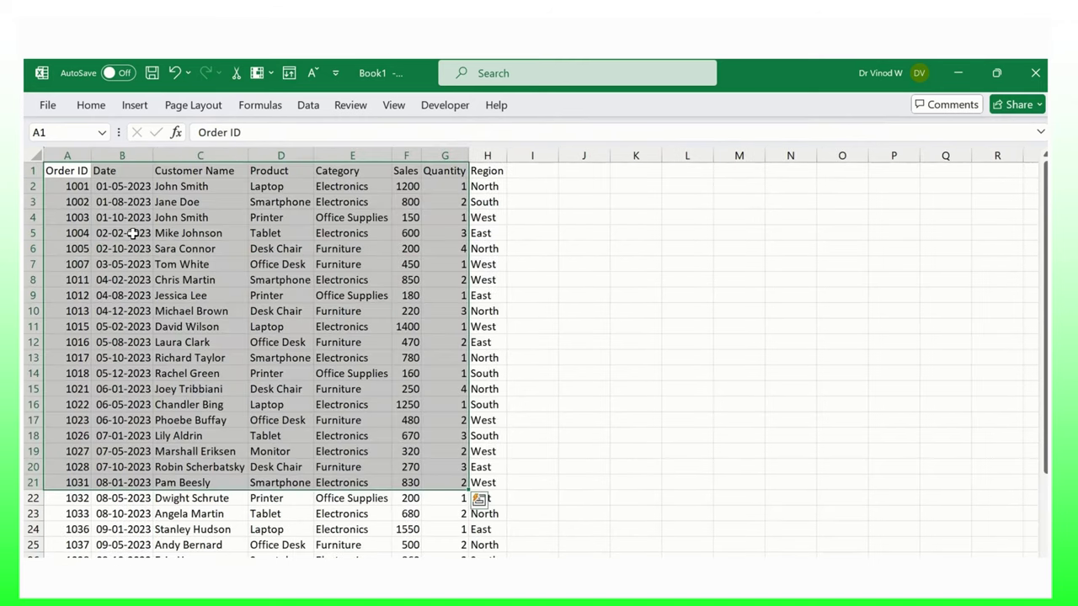
key(Down)
key(Right)
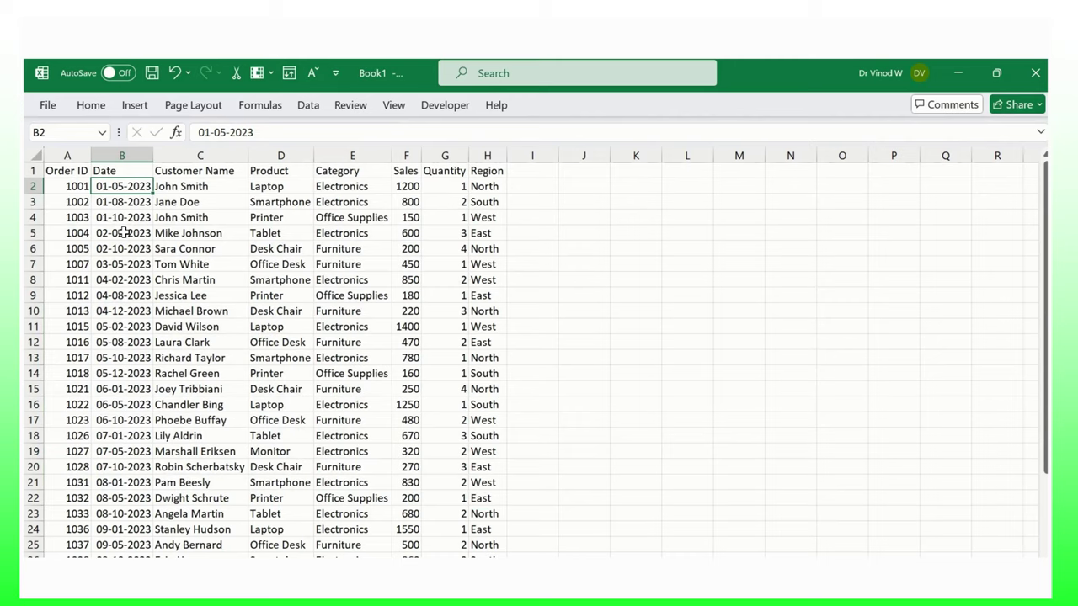
click(129, 171)
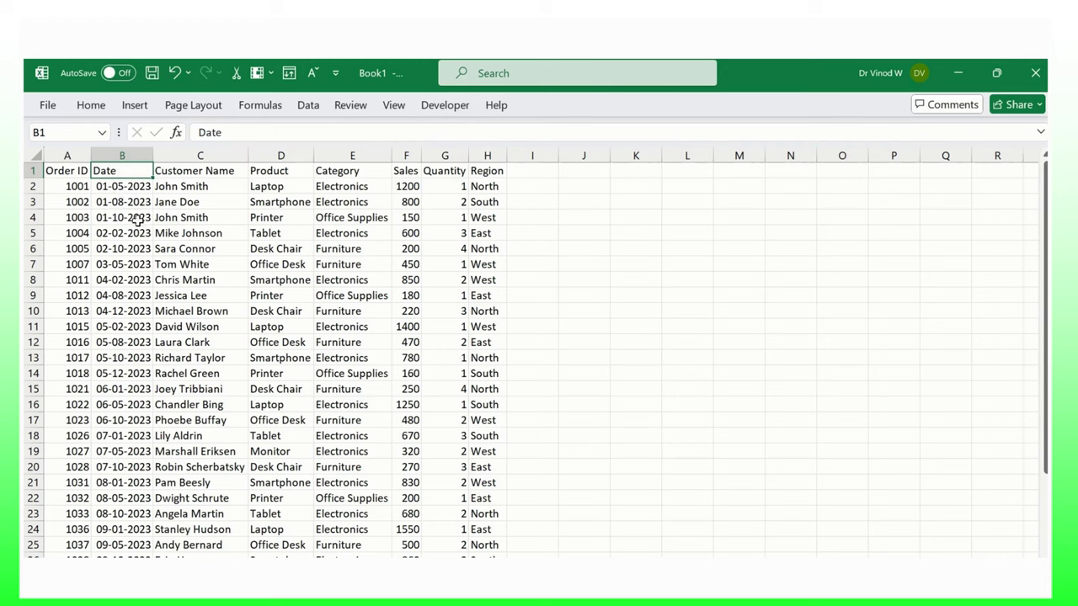
Step: Change B3 to 01-08-2024 and fill it down through B9 with Ctrl+D
click(138, 200)
click(253, 135)
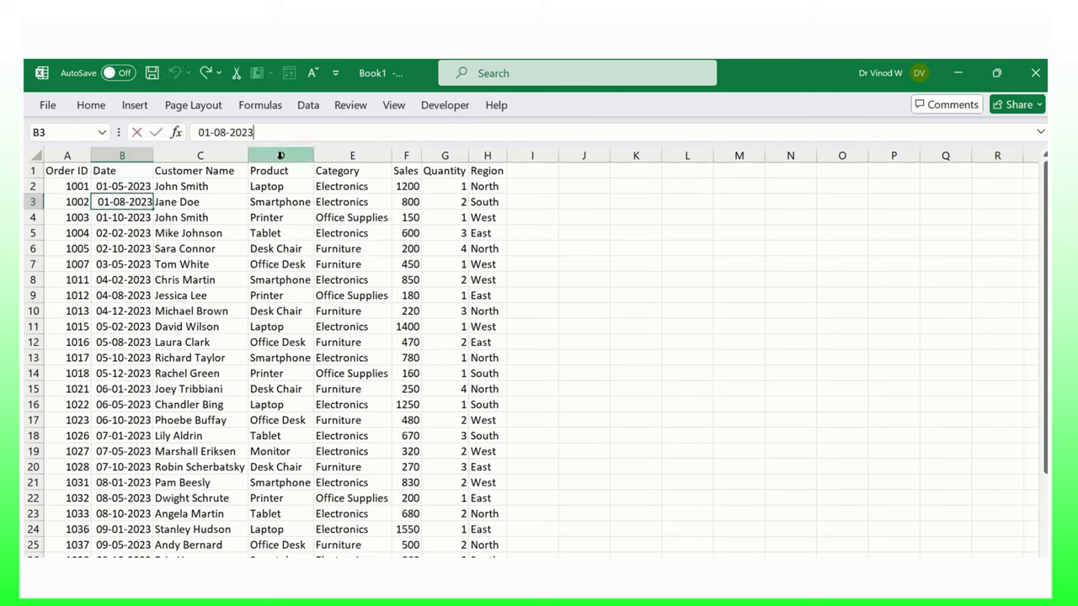
key(BackSpace)
text(4)
key(Return)
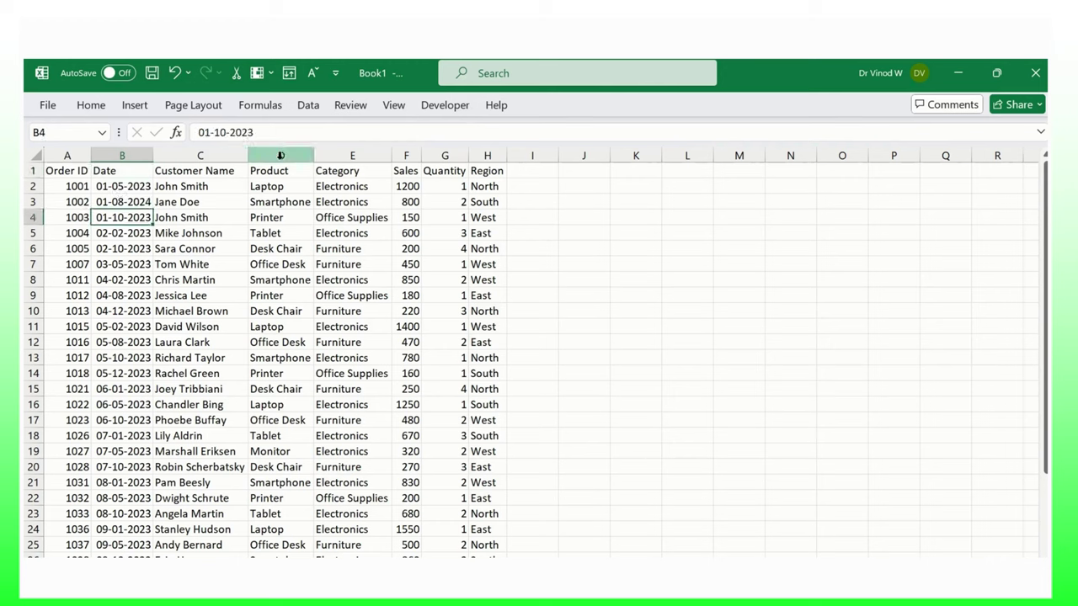
click(148, 200)
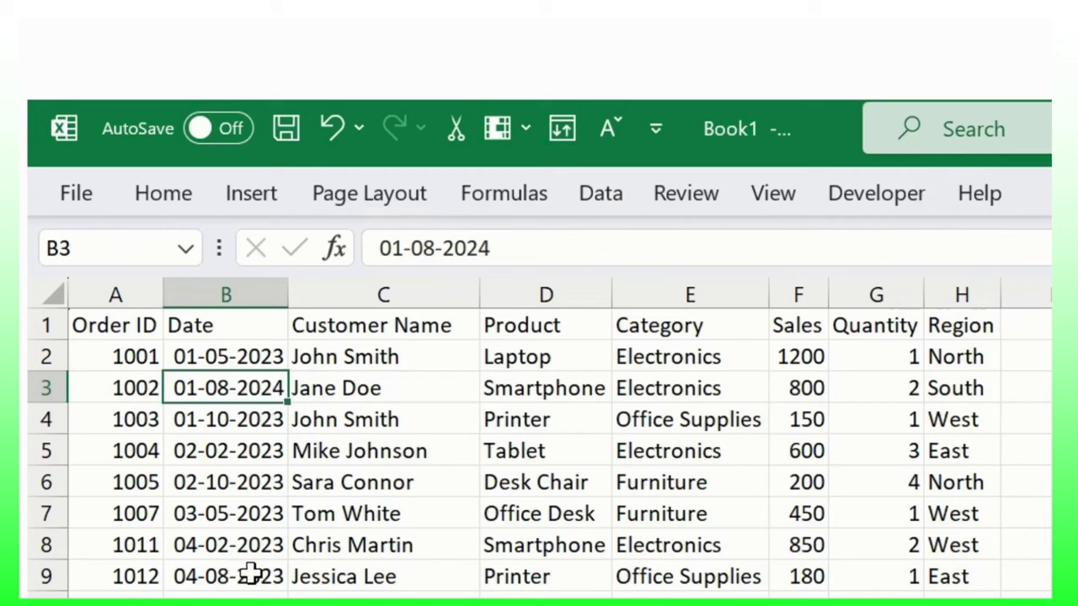
shift+click(133, 294)
key(ctrl+d)
Step: Change the B13 date to 05-10-2020, undoing an accidental fill down the column
click(226, 602)
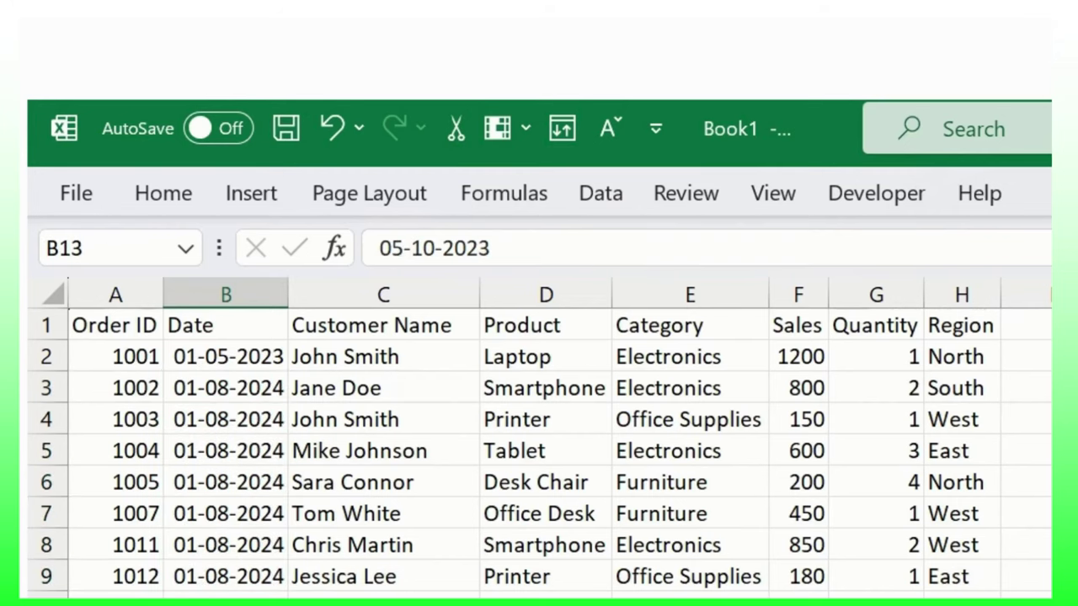
click(527, 249)
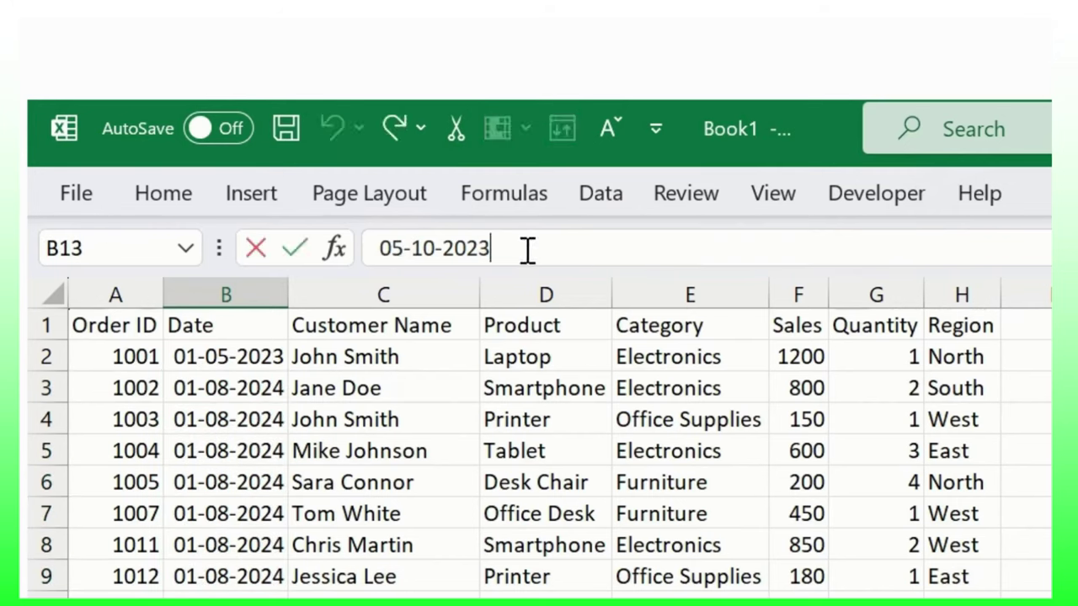
text(0)
key(Return)
key(Up)
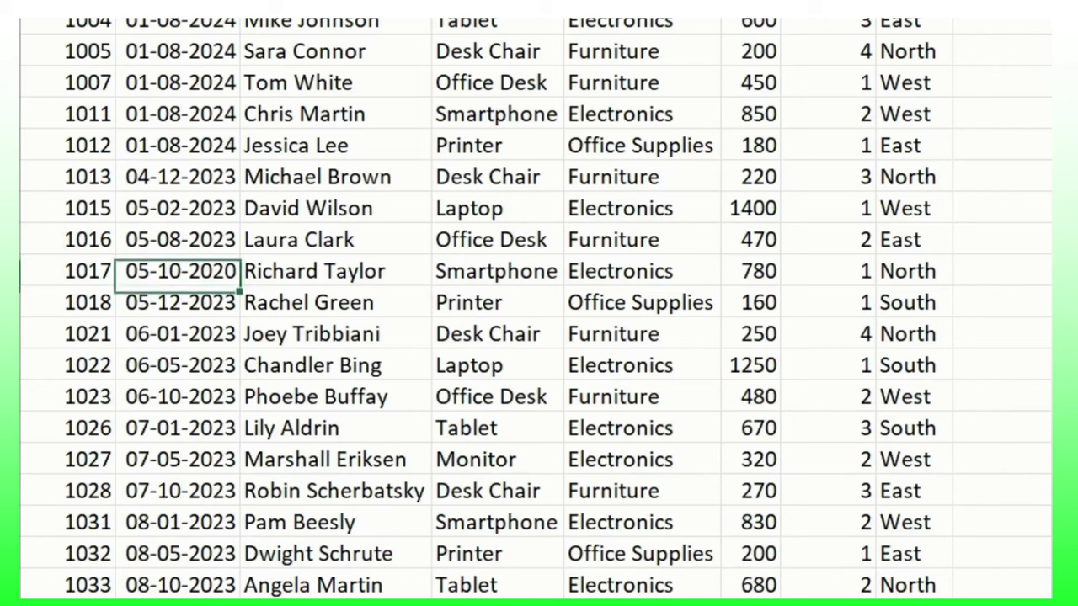
key(shift+Down)
key(shift+Down)
key(shift+Down)
key(shift+Down)
key(shift+Down)
key(shift+Down)
key(ctrl+e)
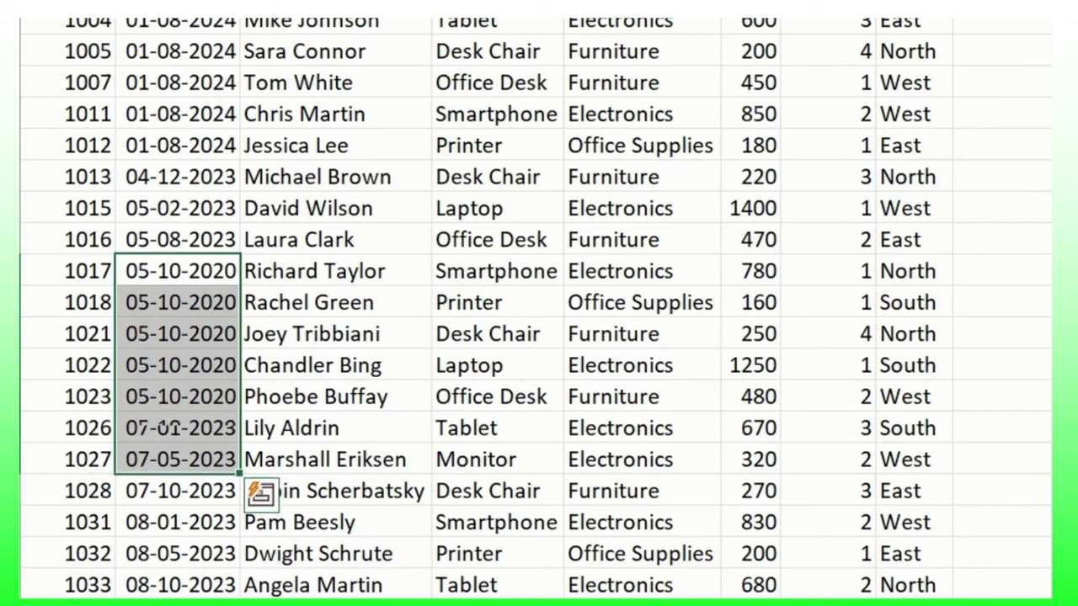
key(ctrl+z)
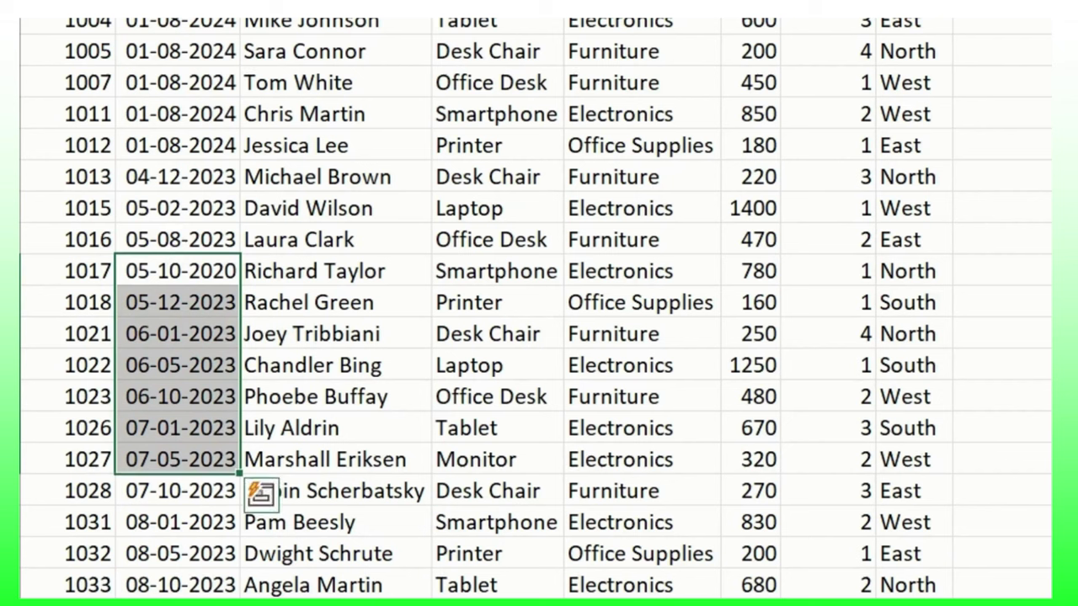
click(335, 302)
Step: Change the B14 date's year so it reads 05-12-2022
click(181, 303)
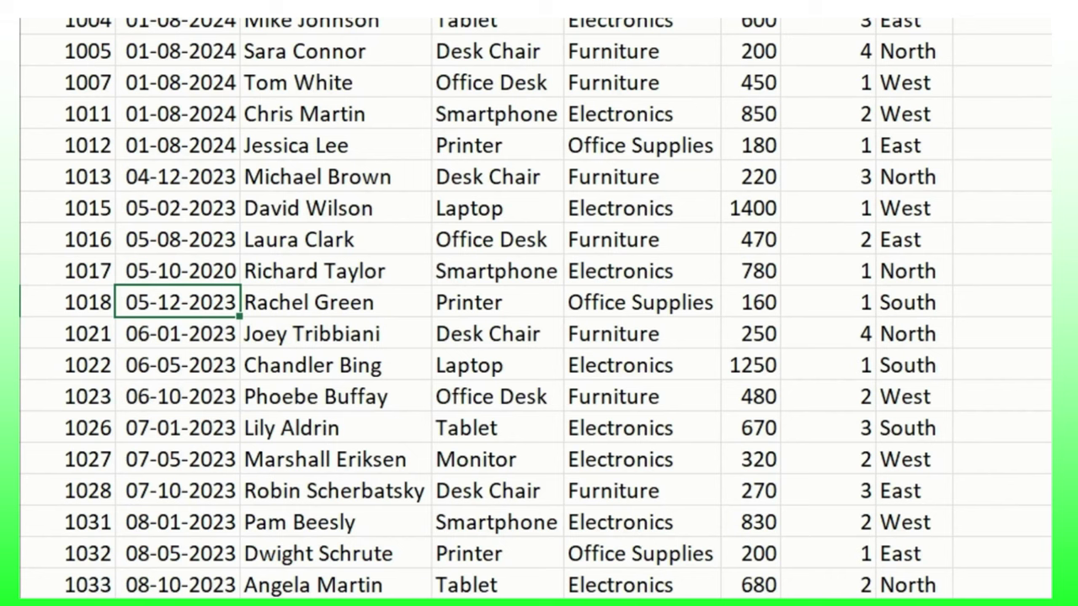
key(F2)
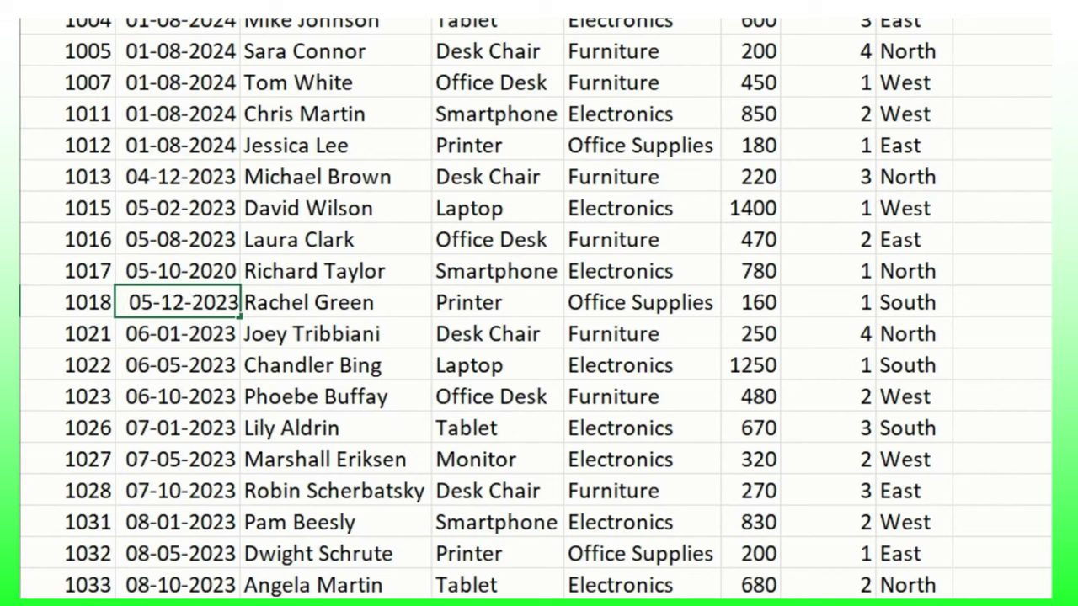
key(BackSpace)
text(2)
key(Return)
key(Down)
key(Down)
key(Down)
key(Down)
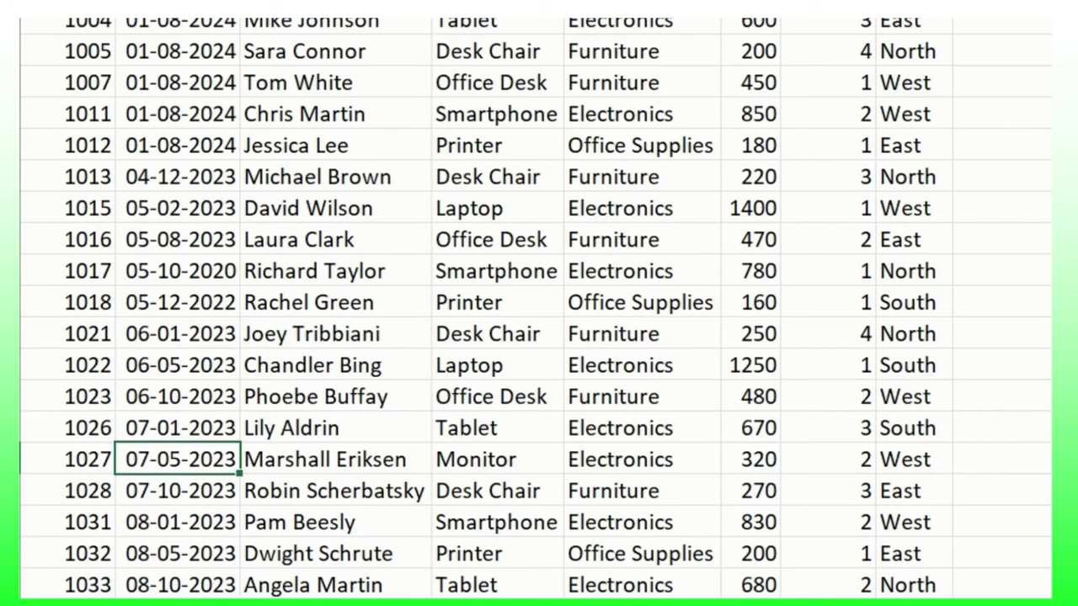
Step: Change B19 to 07-05-2021 and B20 to 07-10-1990
key(F2)
text(1)
key(Return)
key(F2)
key(BackSpace)
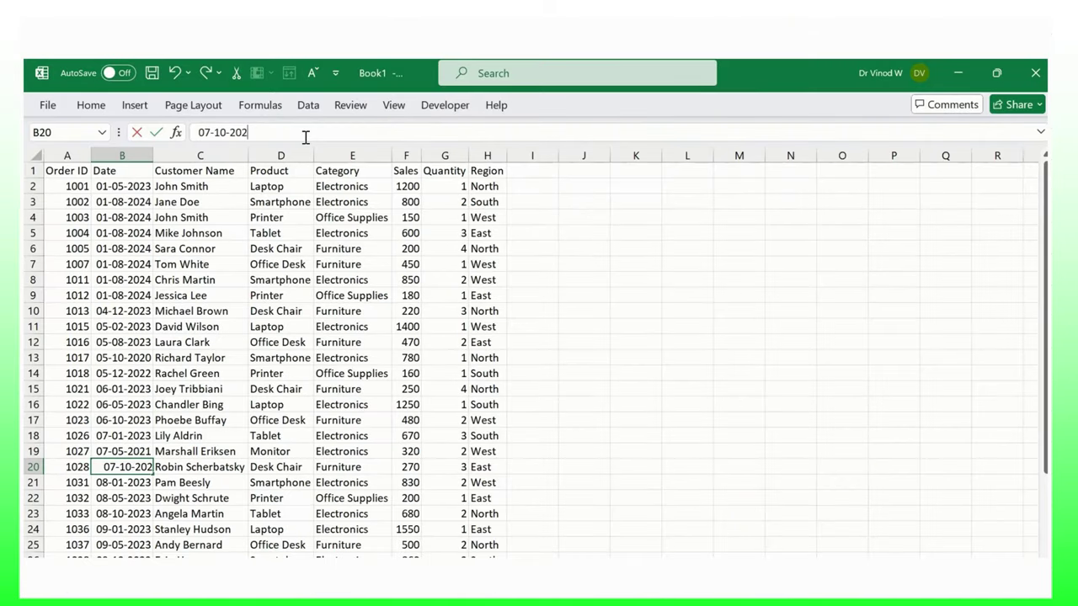
key(BackSpace)
key(BackSpace)
key(BackSpace)
text(11)
text(1)
key(BackSpace)
key(BackSpace)
text(990)
key(Return)
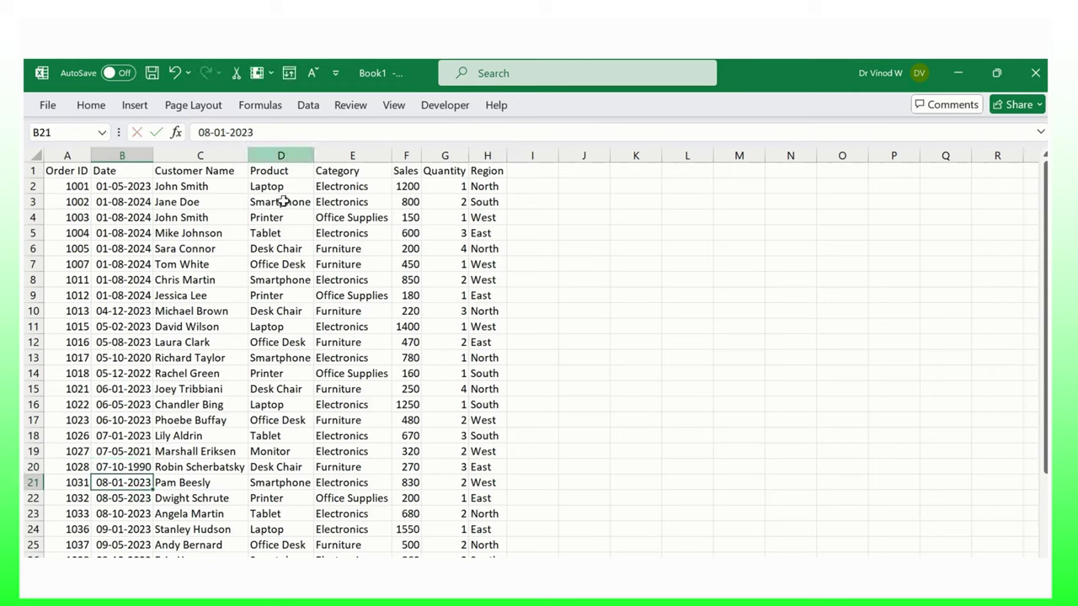
click(239, 341)
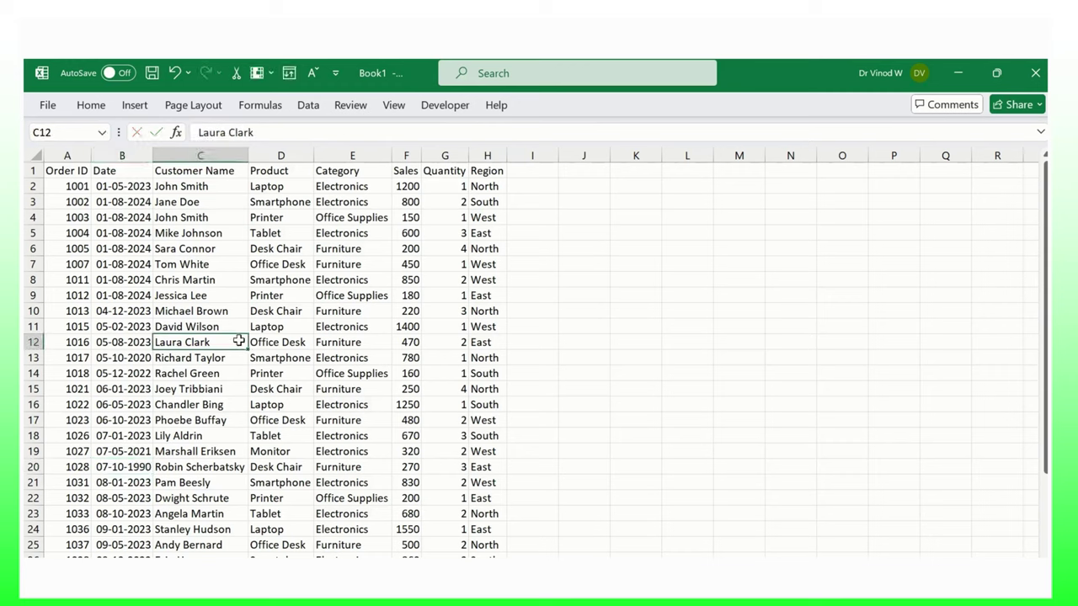
Step: Select A1:H25 and insert a PivotTable from it on a new worksheet
click(142, 203)
drag(65, 171, 499, 547)
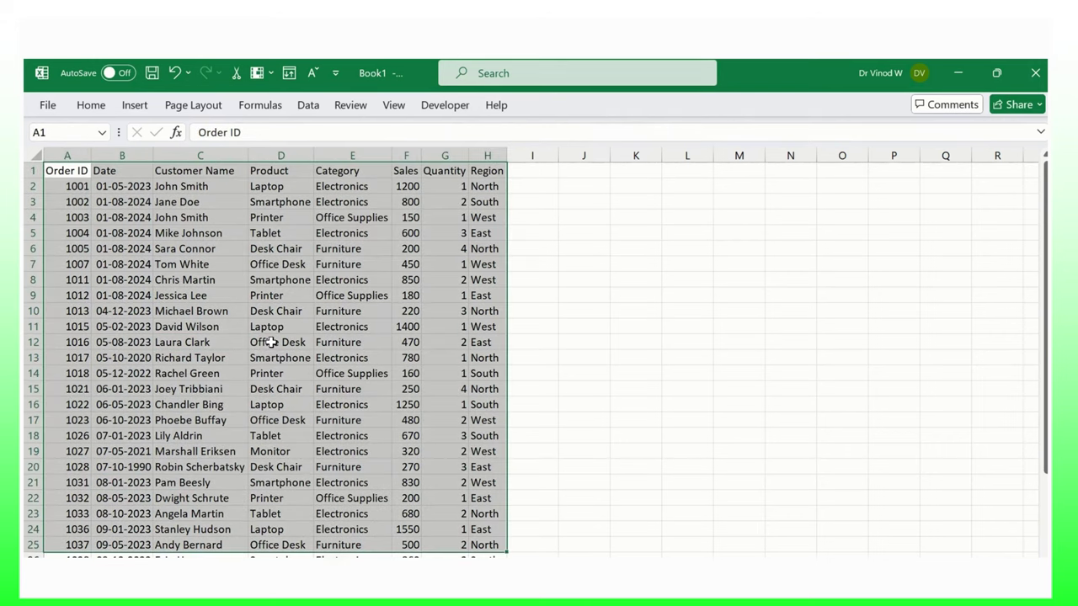
click(137, 106)
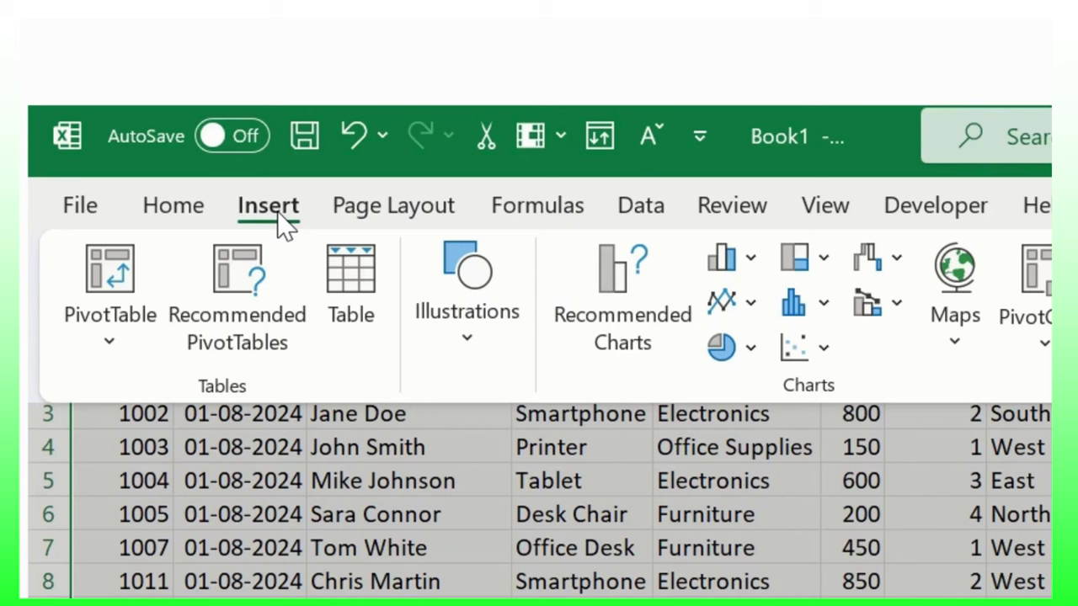
click(114, 274)
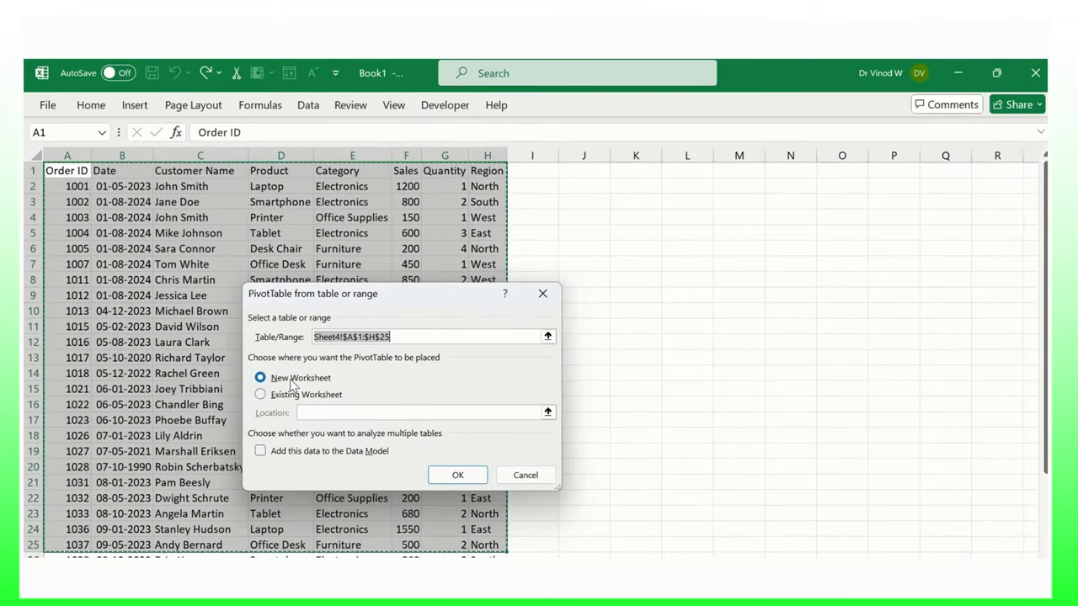
click(667, 491)
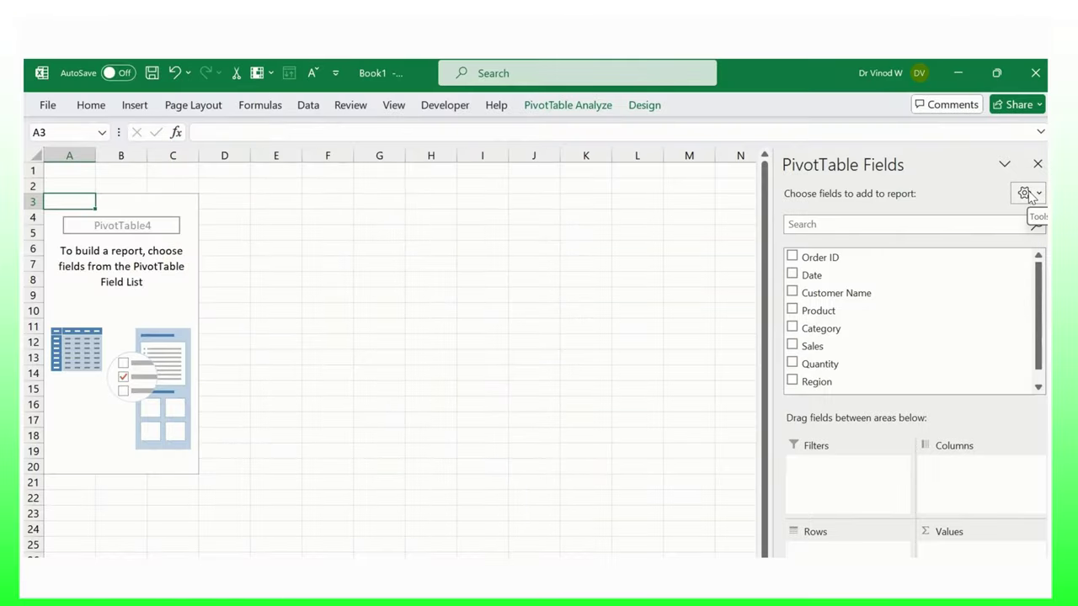
Step: Cycle through the field-list layouts, ending with Fields Section and Areas Section Side-By-Side
click(1027, 194)
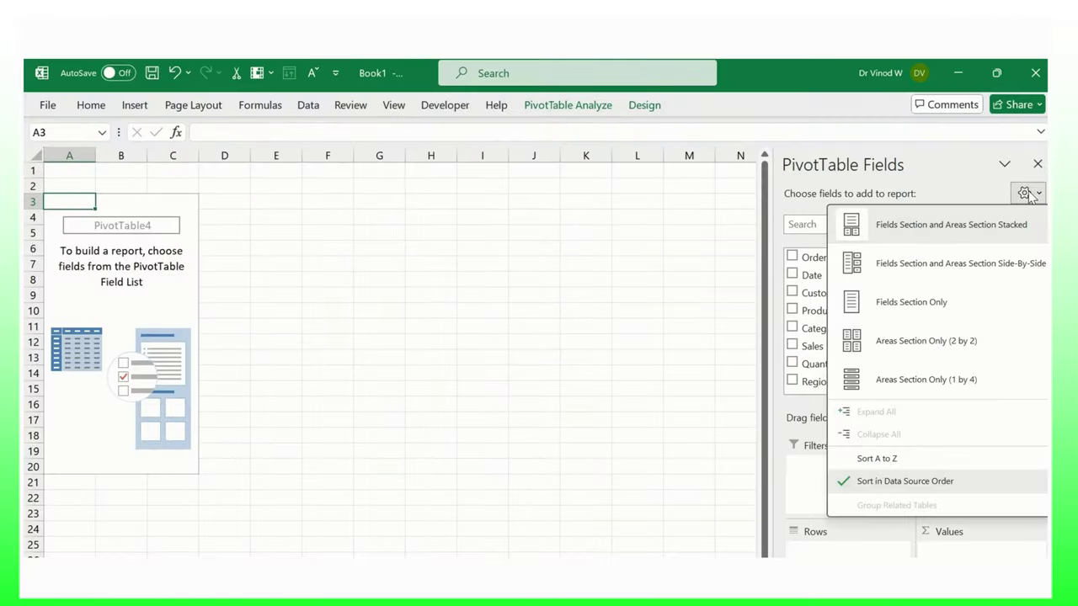
click(927, 347)
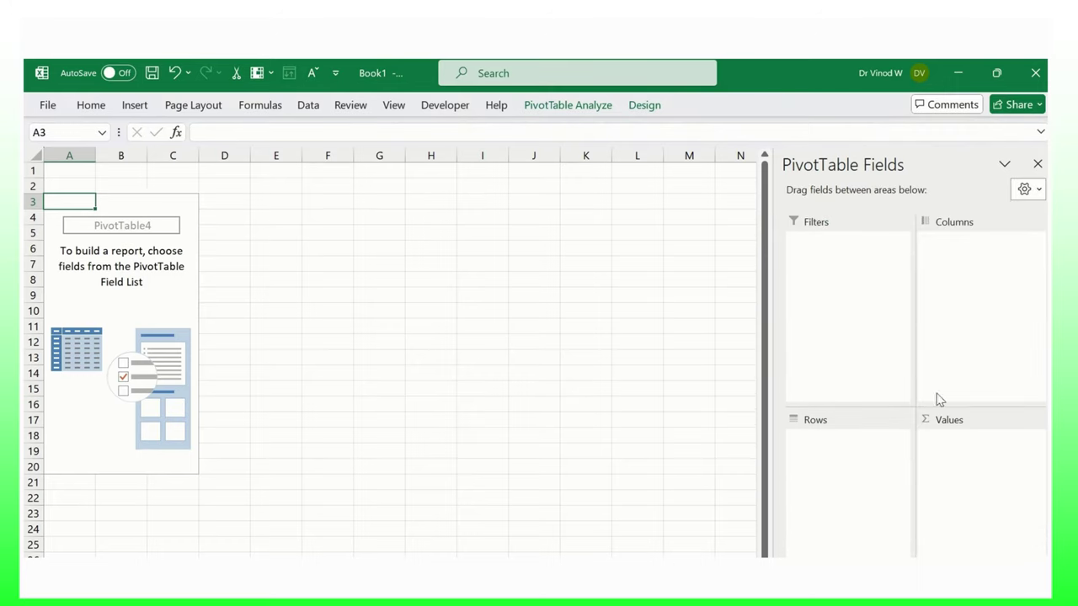
click(1028, 192)
click(928, 299)
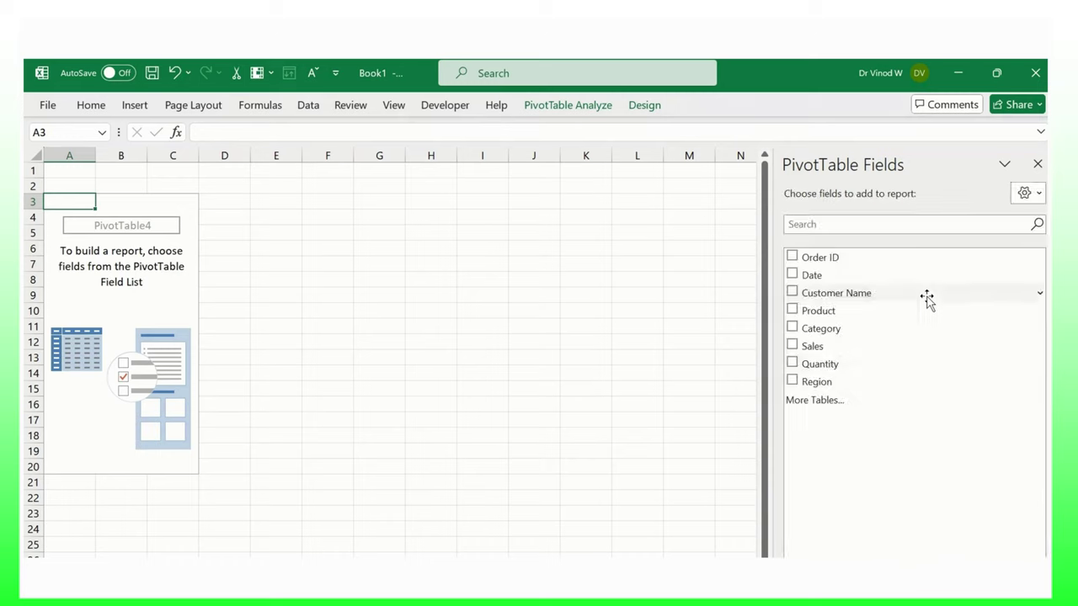
click(1025, 192)
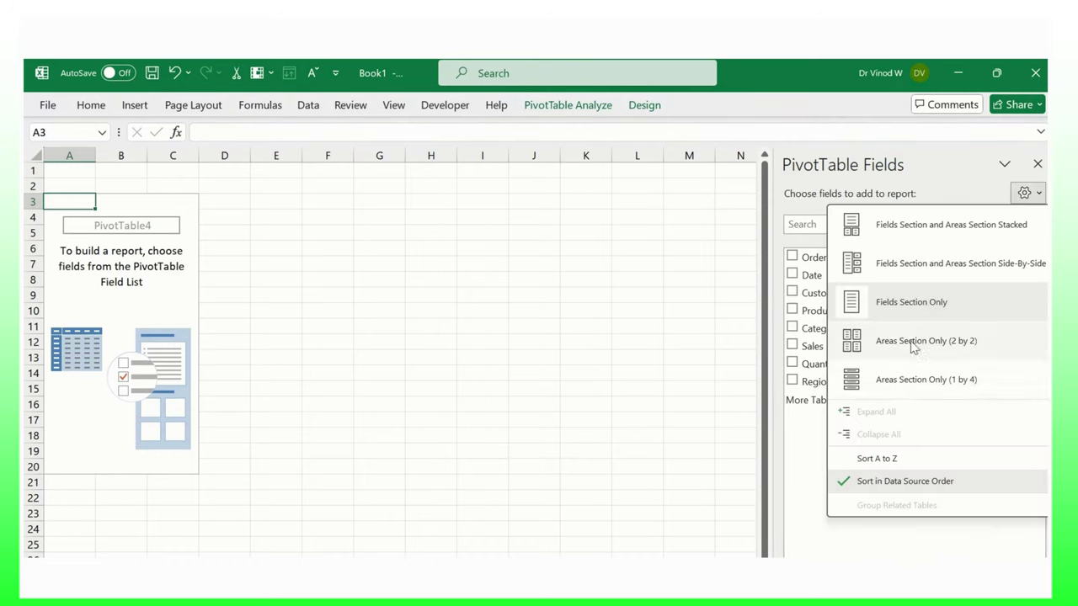
click(886, 384)
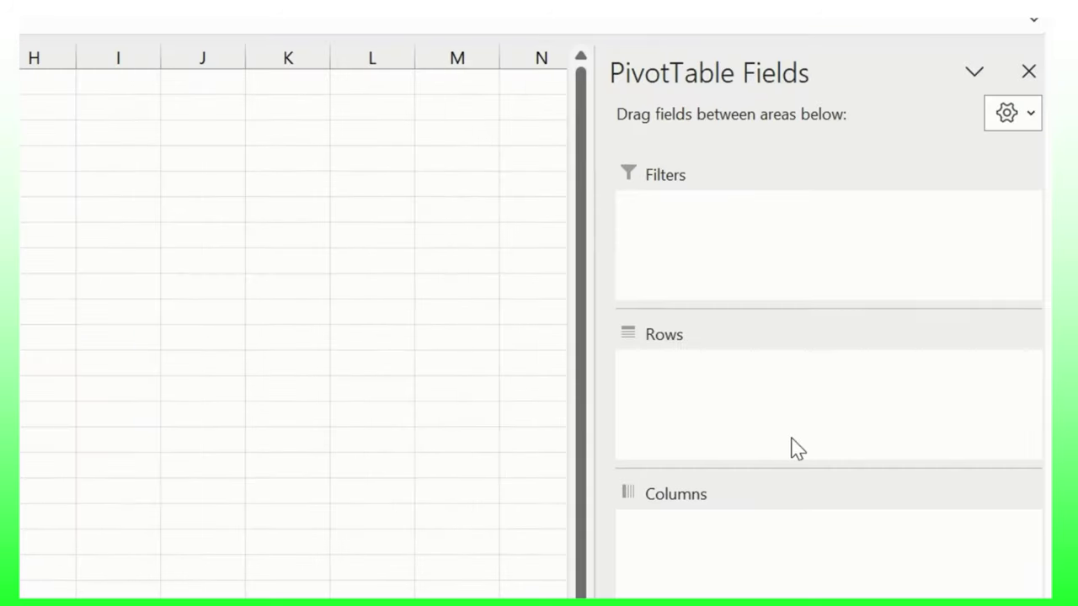
click(1006, 117)
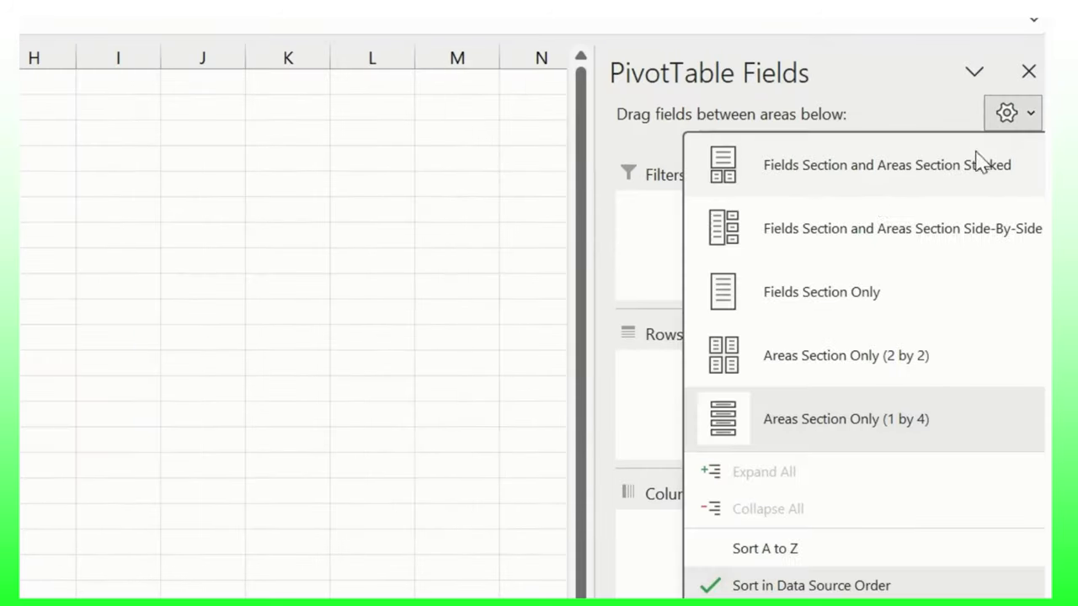
click(849, 187)
click(1010, 119)
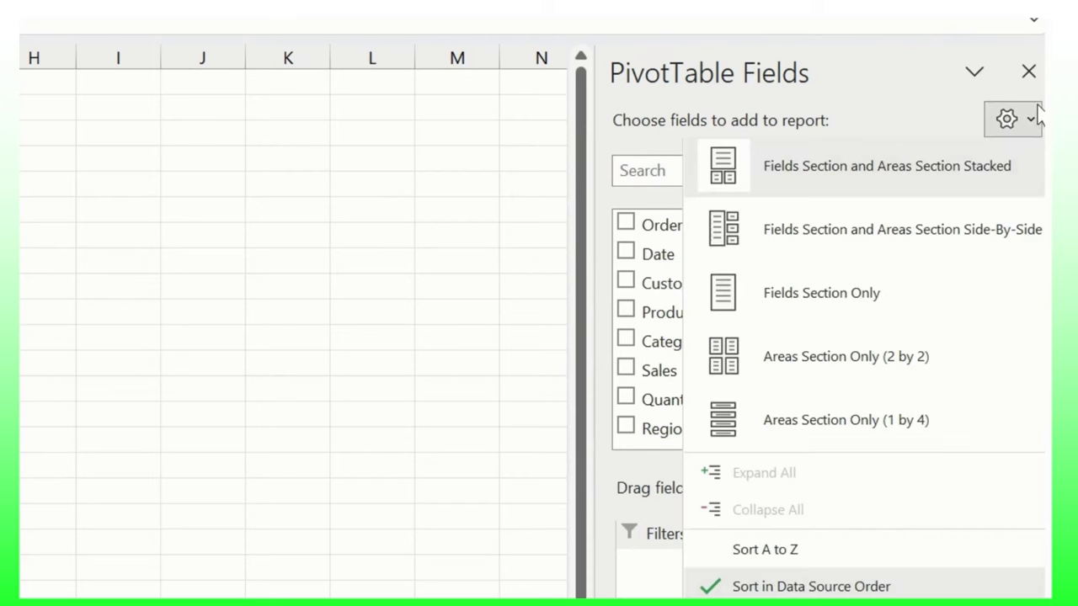
click(755, 260)
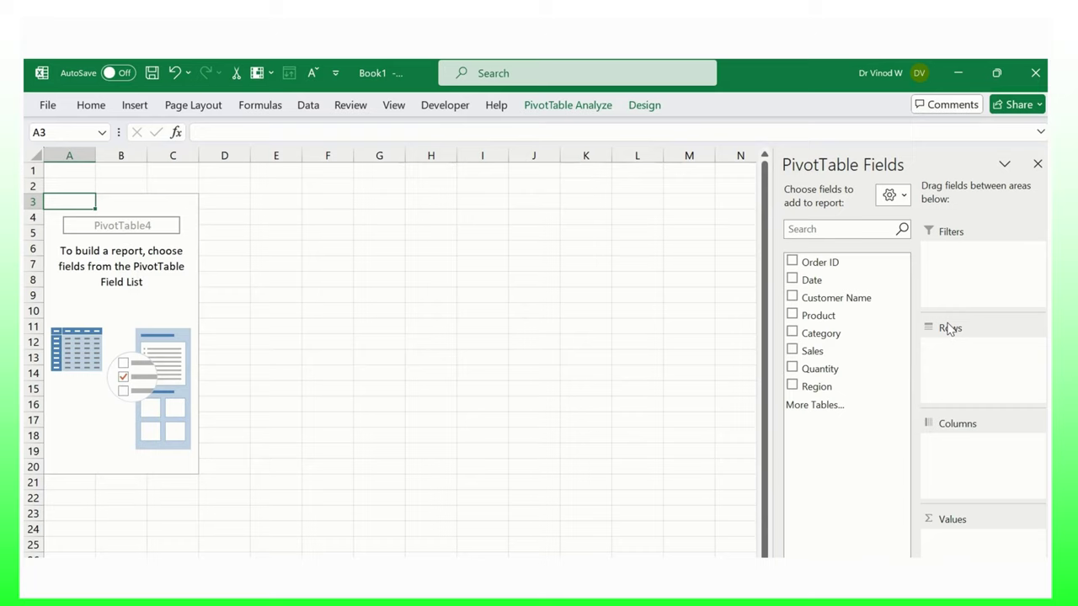
click(892, 196)
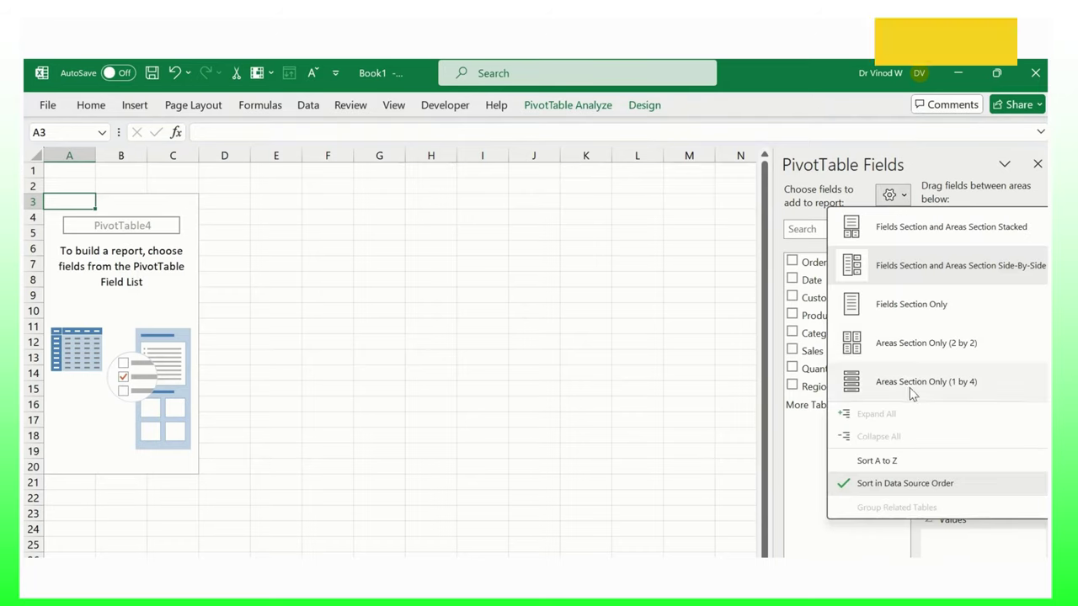
click(898, 462)
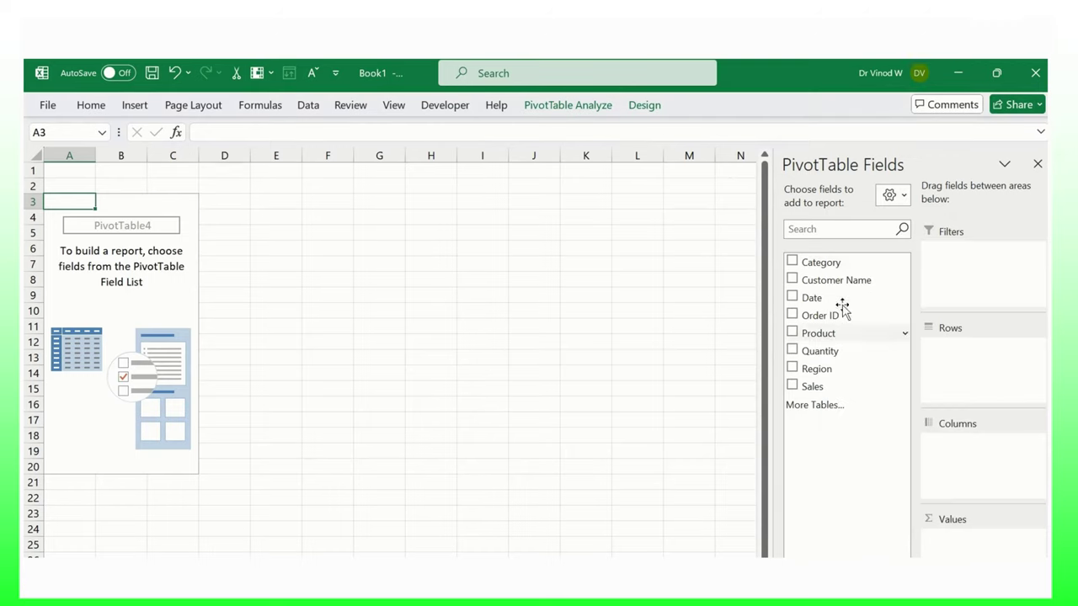
click(889, 196)
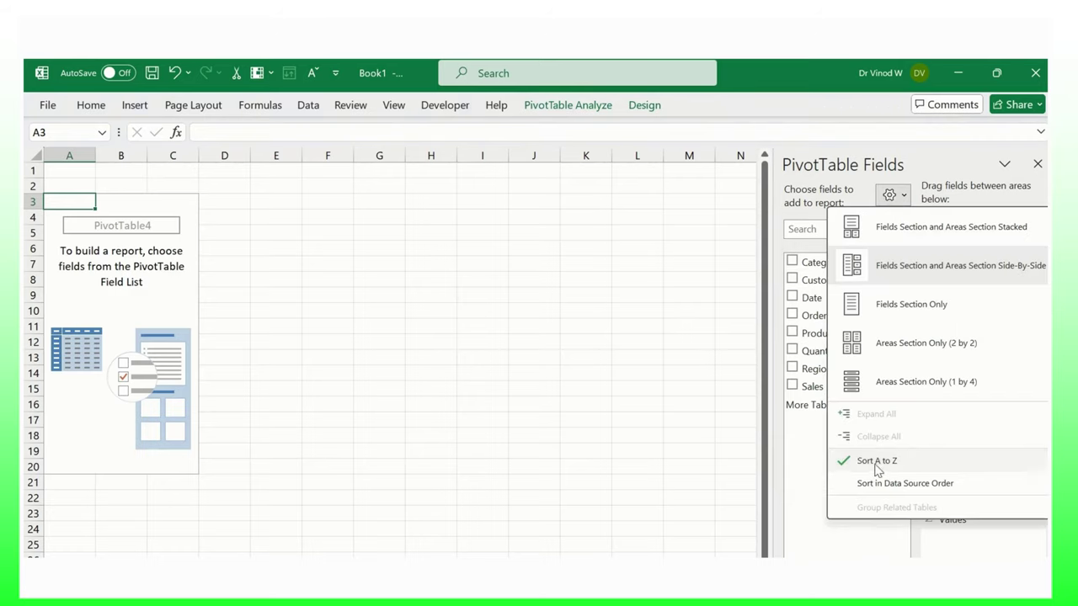
click(876, 463)
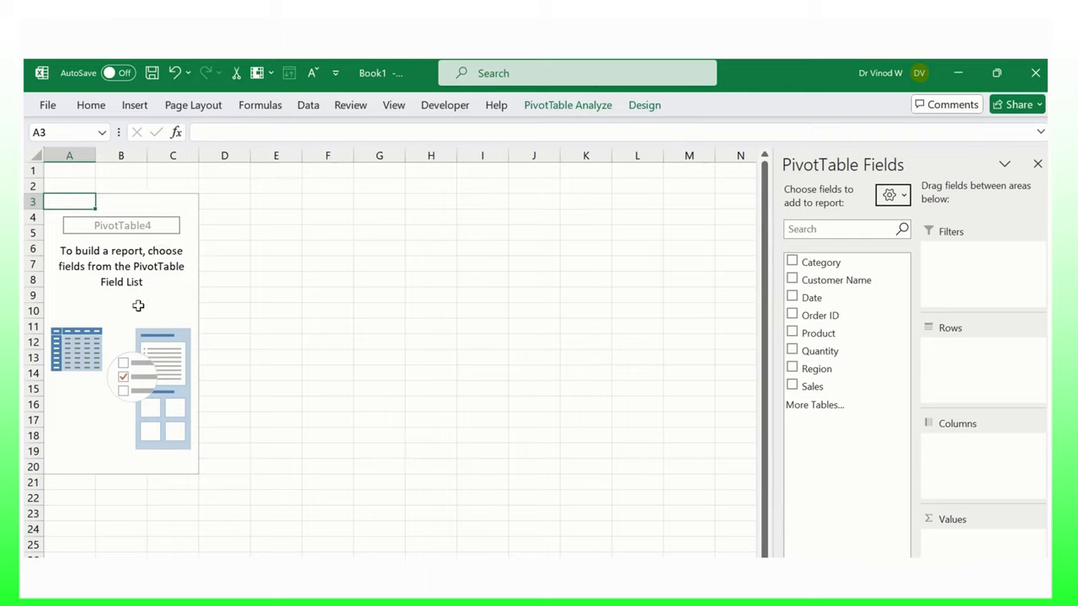
key(ctrl+Page_Down)
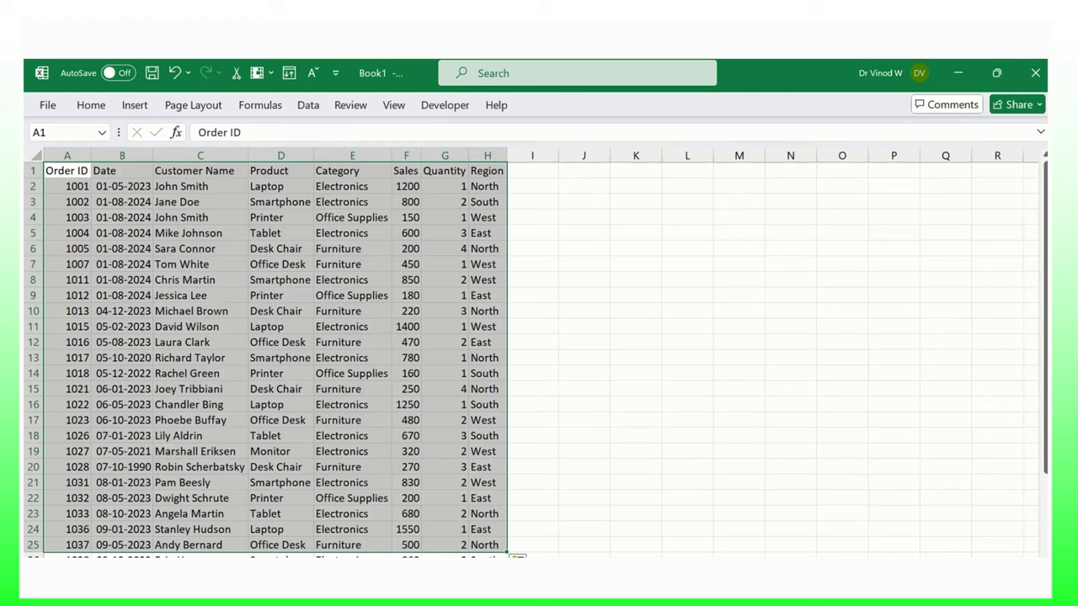
key(ctrl+Page_Up)
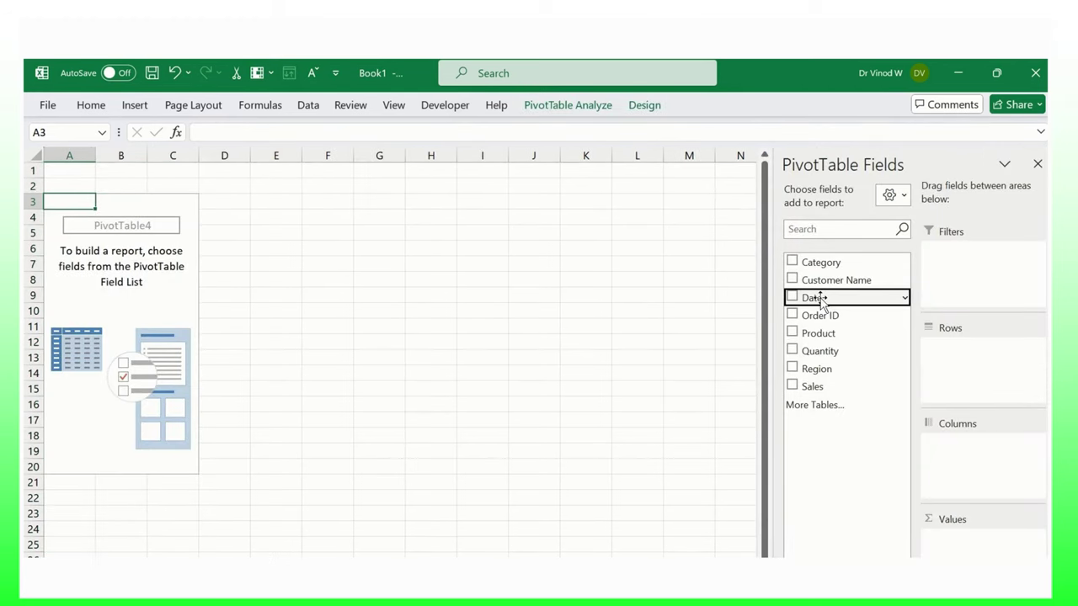
Step: Put Date in Rows and expand years 1990 through 2024 to show their quarters
drag(830, 301, 956, 360)
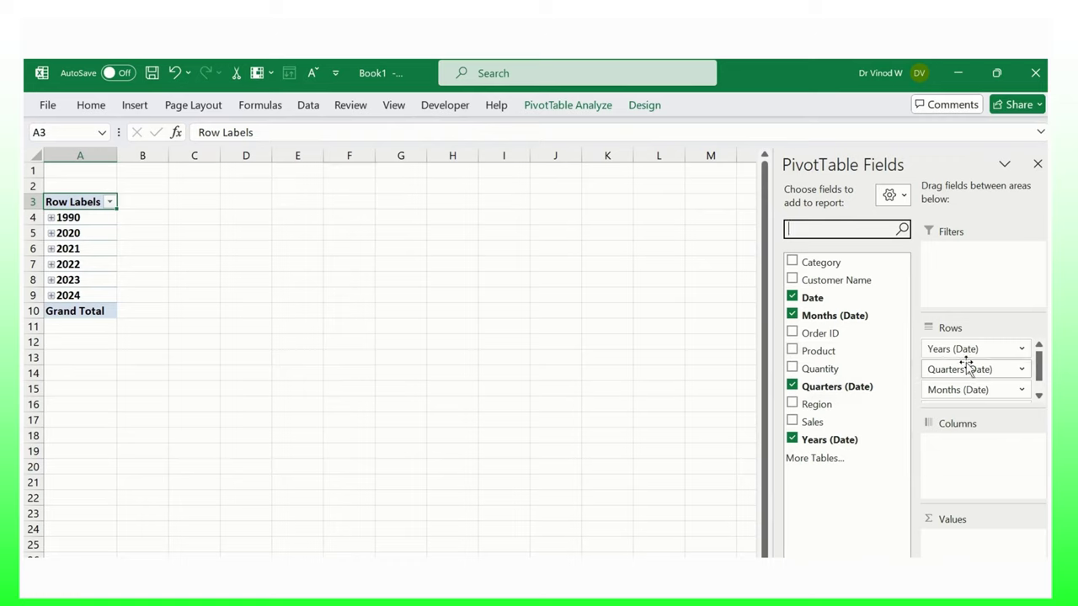
click(1039, 396)
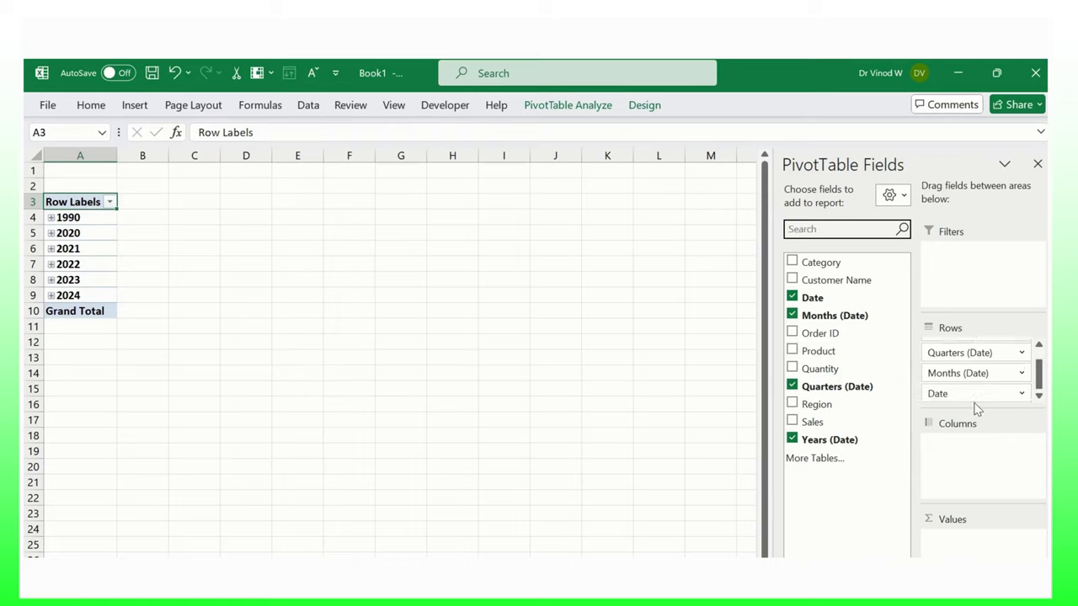
click(50, 218)
click(51, 249)
click(50, 279)
click(51, 311)
click(50, 343)
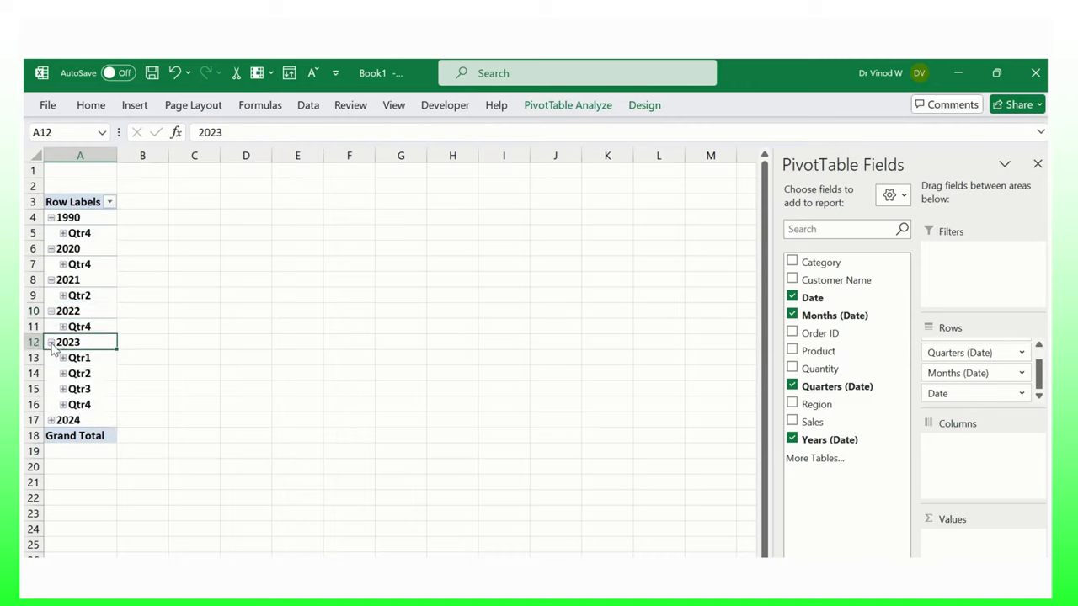
click(50, 422)
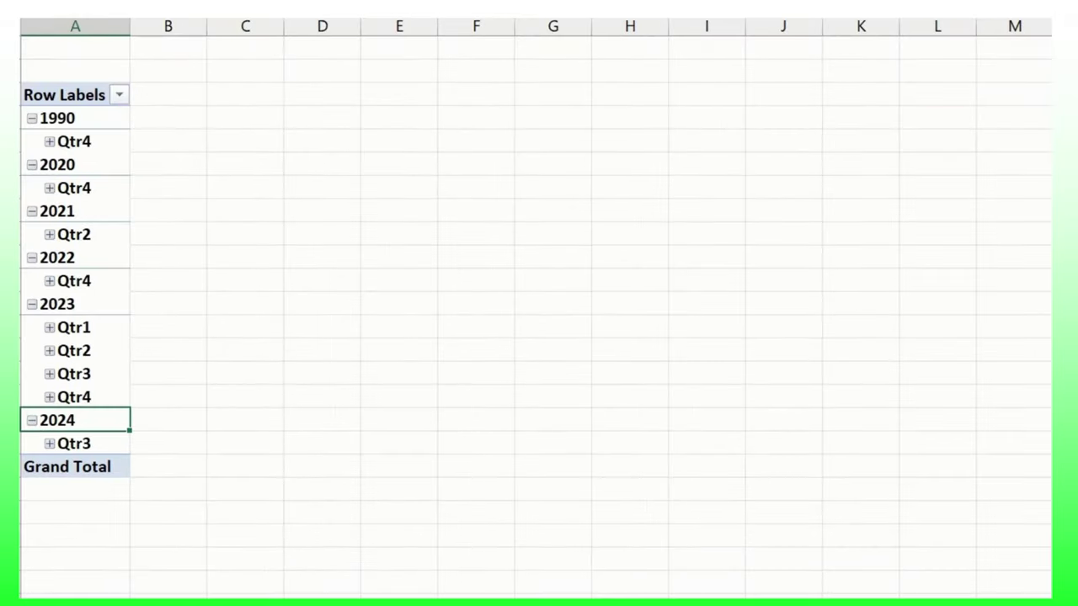
Step: Add Product as column labels and Sum of Quantity as values
drag(820, 351, 986, 452)
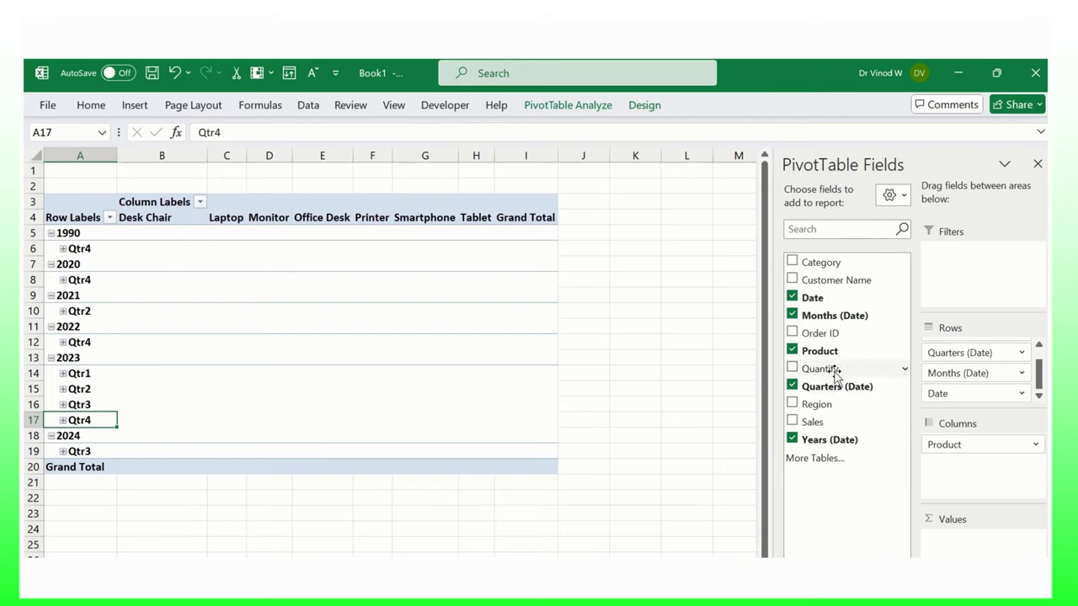
drag(835, 376, 987, 549)
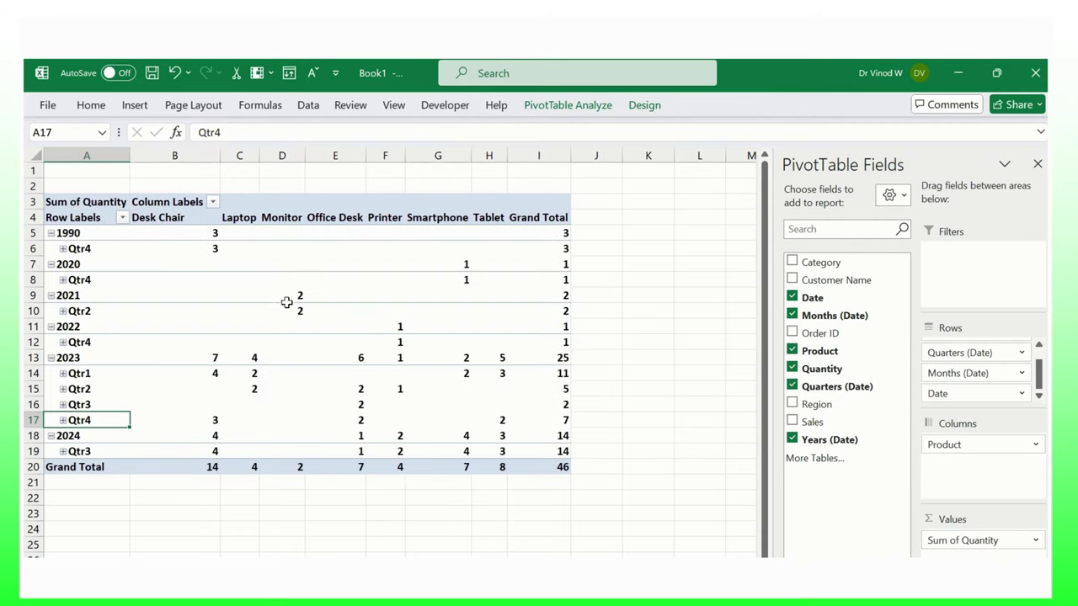
mouse_move(496, 353)
Step: Ungroup the year and quarter grouping via a year label's right-click Ungroup command
click(64, 266)
click(78, 292)
right_click(82, 281)
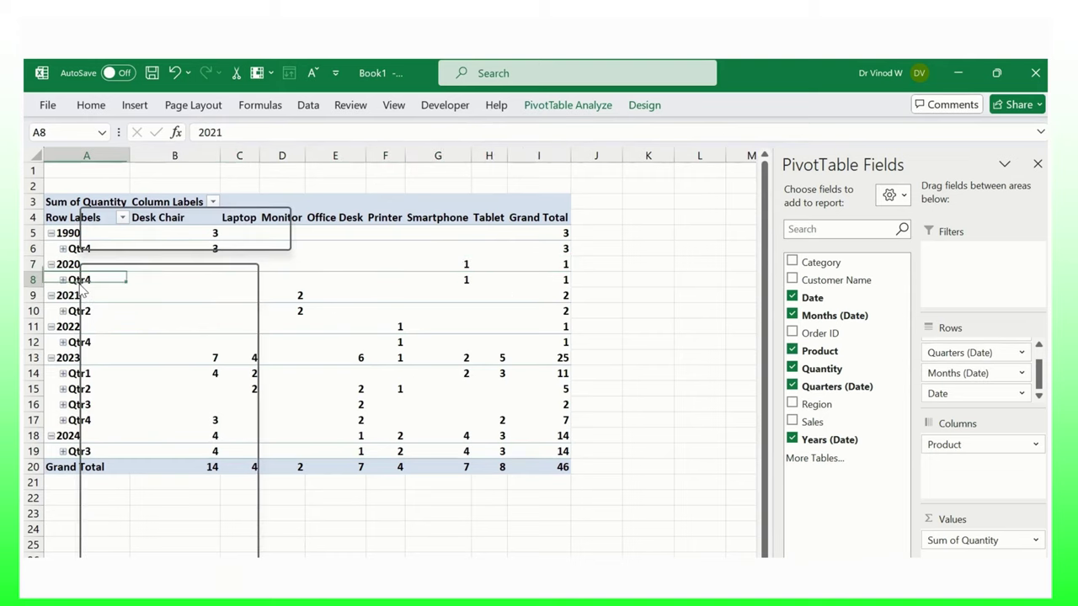
key(Escape)
click(74, 265)
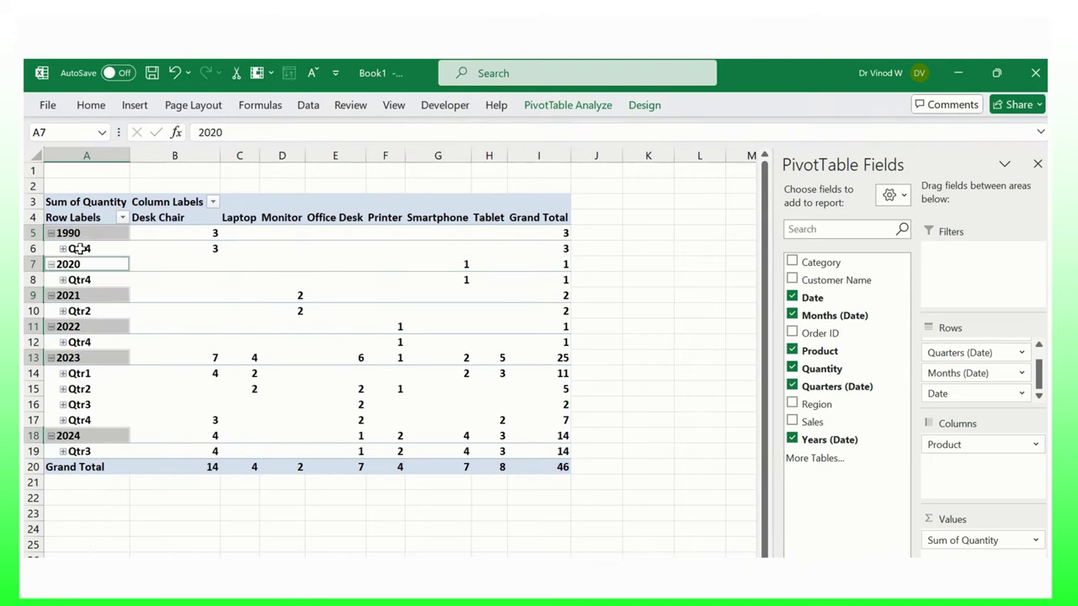
right_click(82, 240)
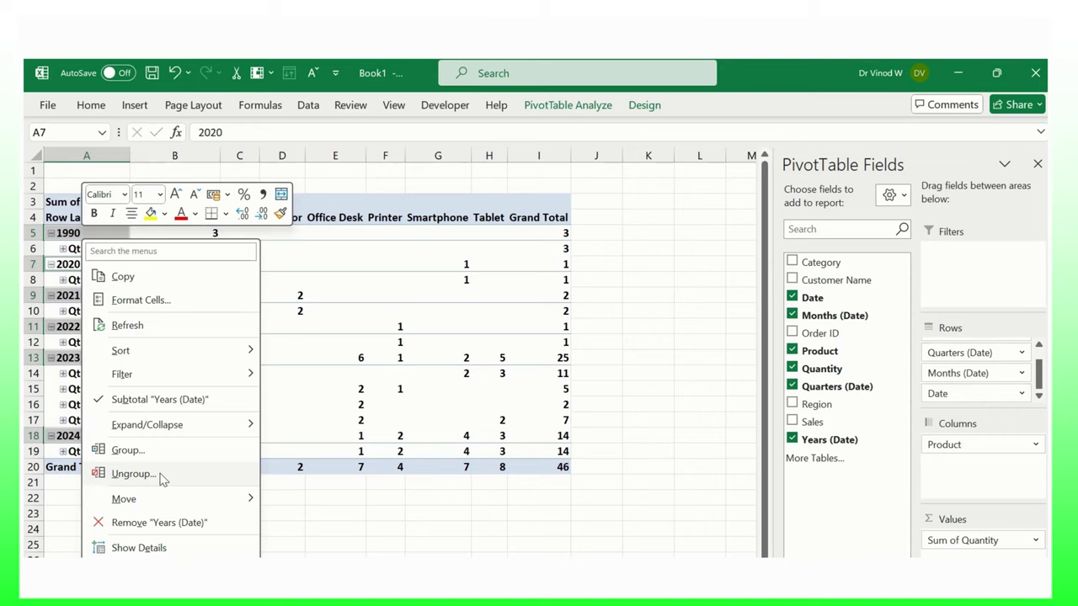
click(133, 474)
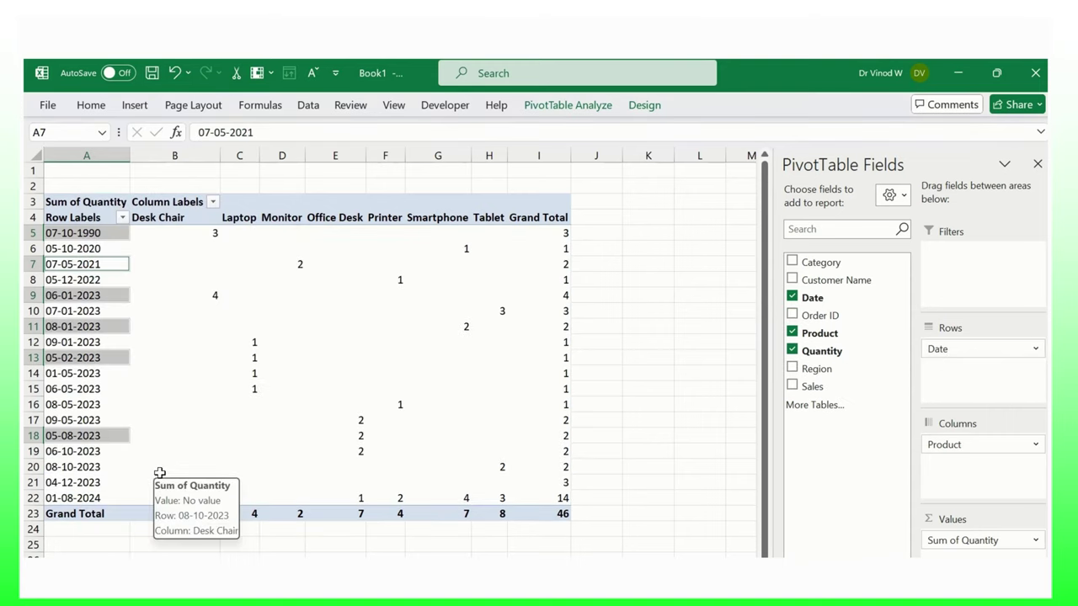
click(111, 322)
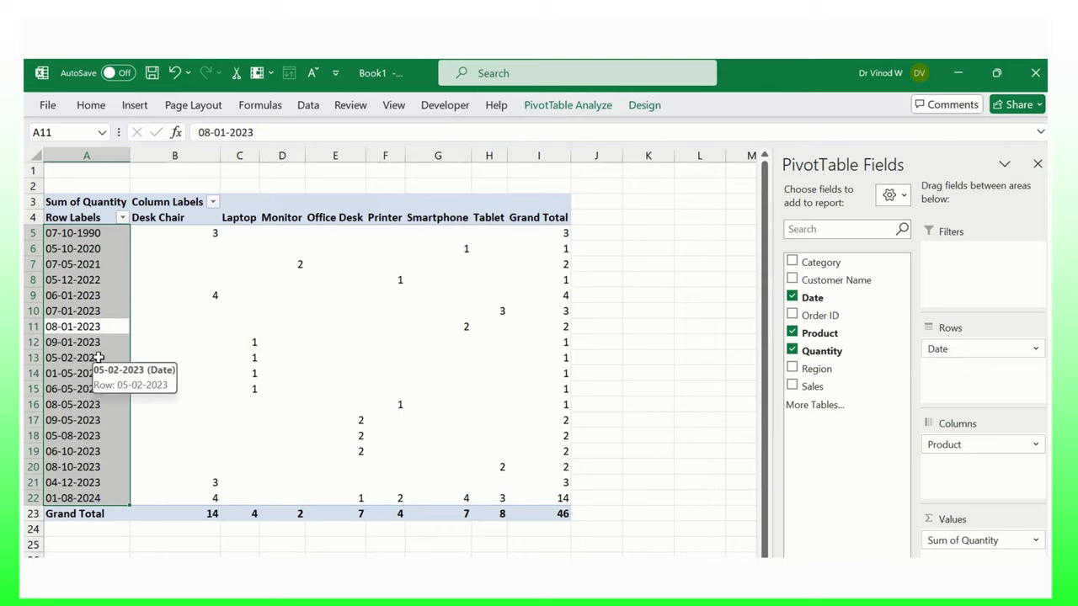
click(84, 313)
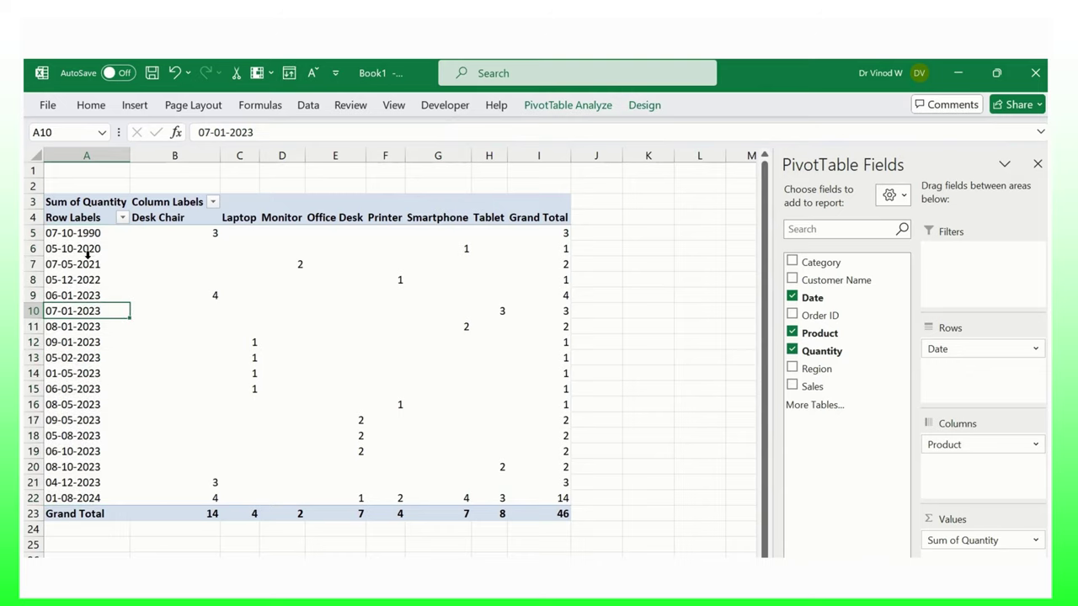
click(88, 258)
right_click(88, 258)
click(140, 474)
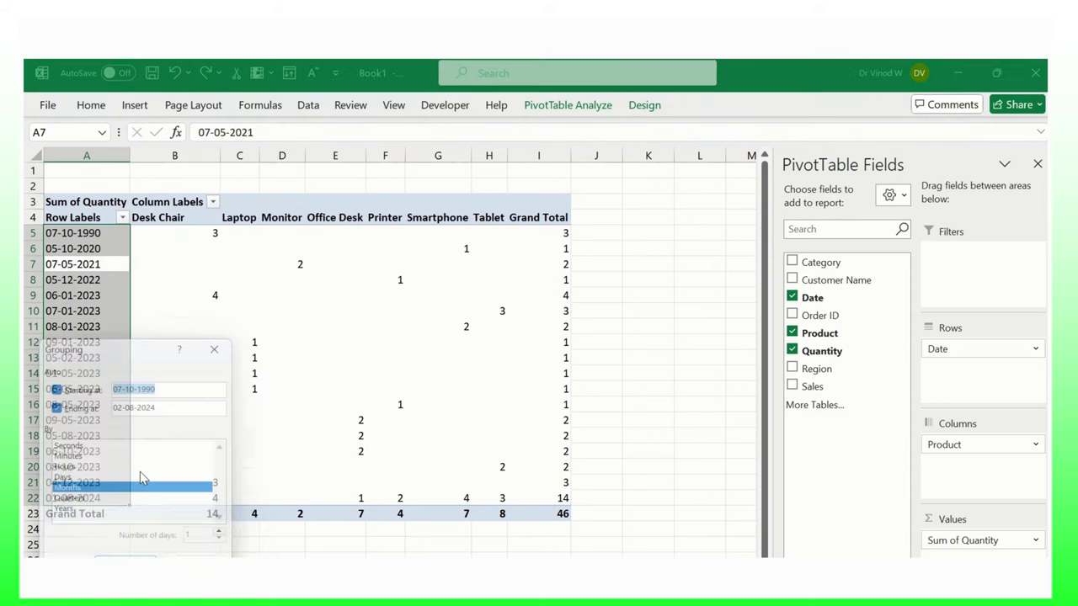
drag(118, 349, 235, 253)
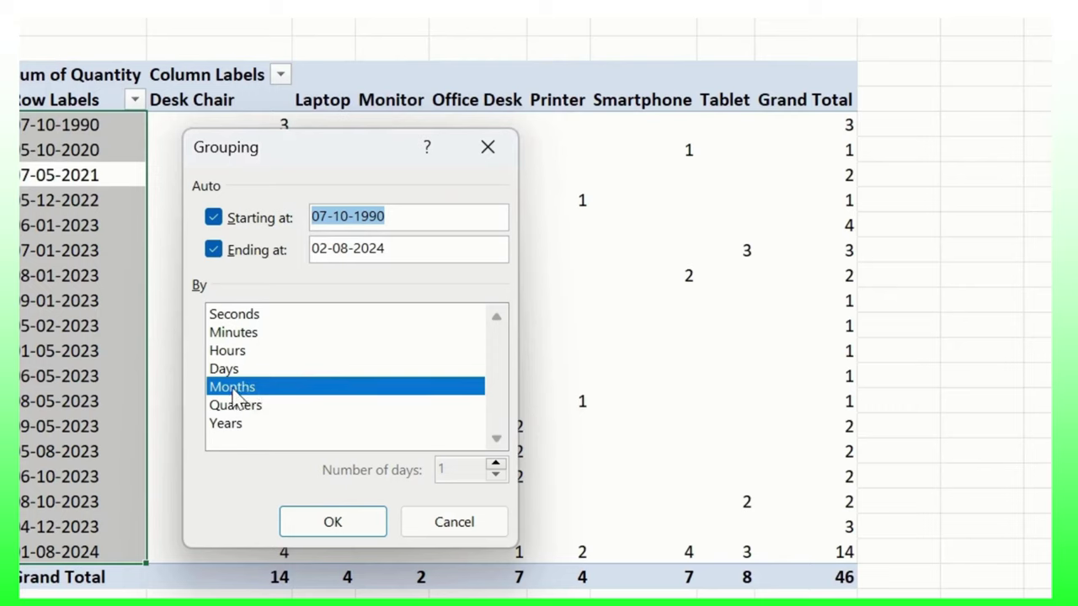
click(244, 406)
click(253, 387)
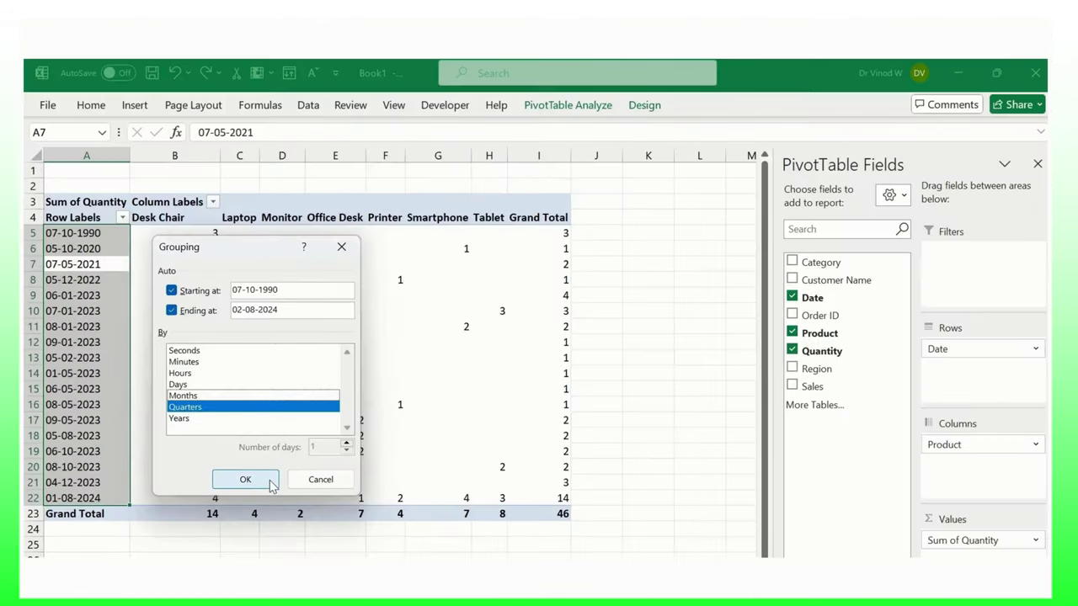
click(362, 527)
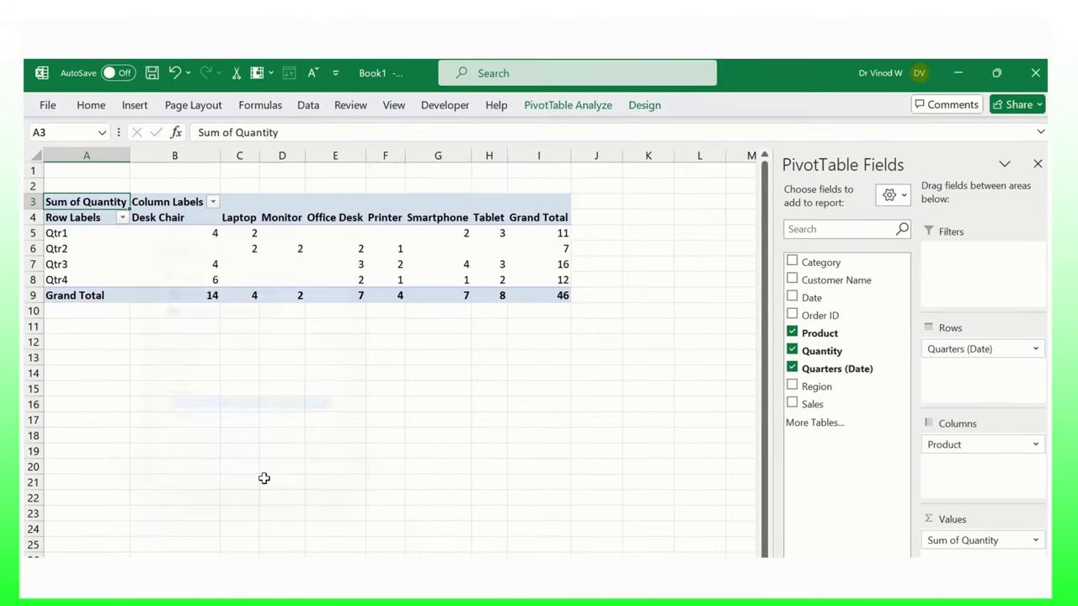
click(90, 248)
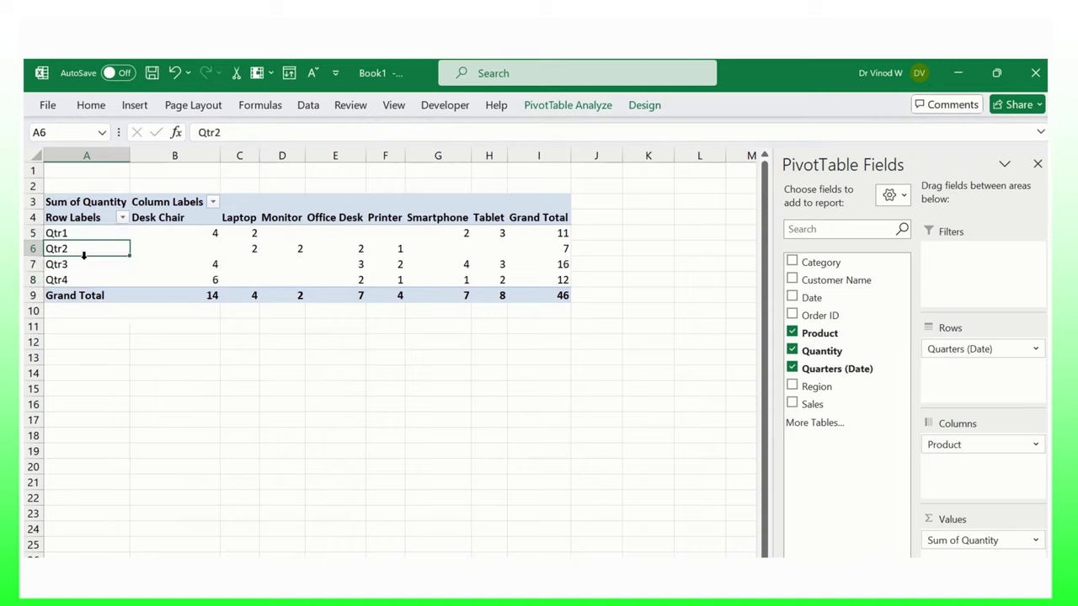
click(84, 265)
click(84, 279)
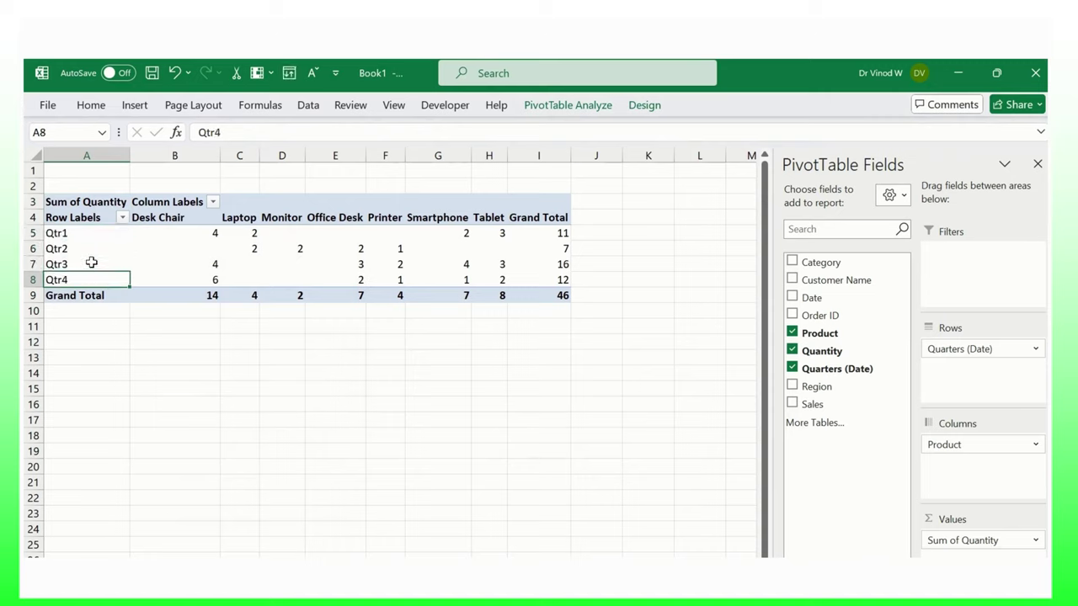
key(ctrl+z)
right_click(91, 265)
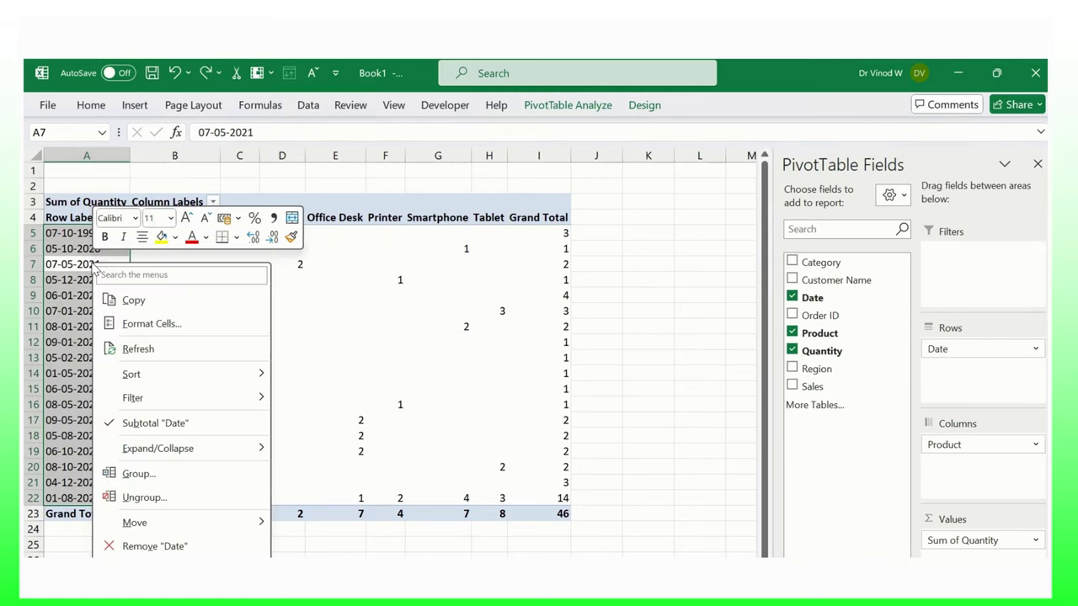
click(138, 475)
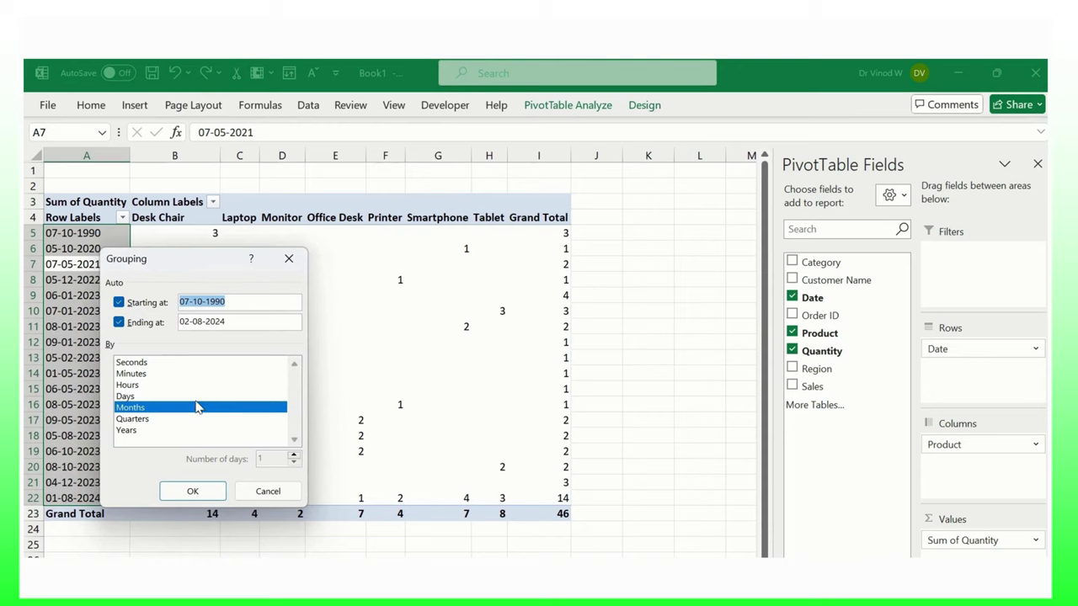
click(192, 491)
click(59, 233)
click(80, 253)
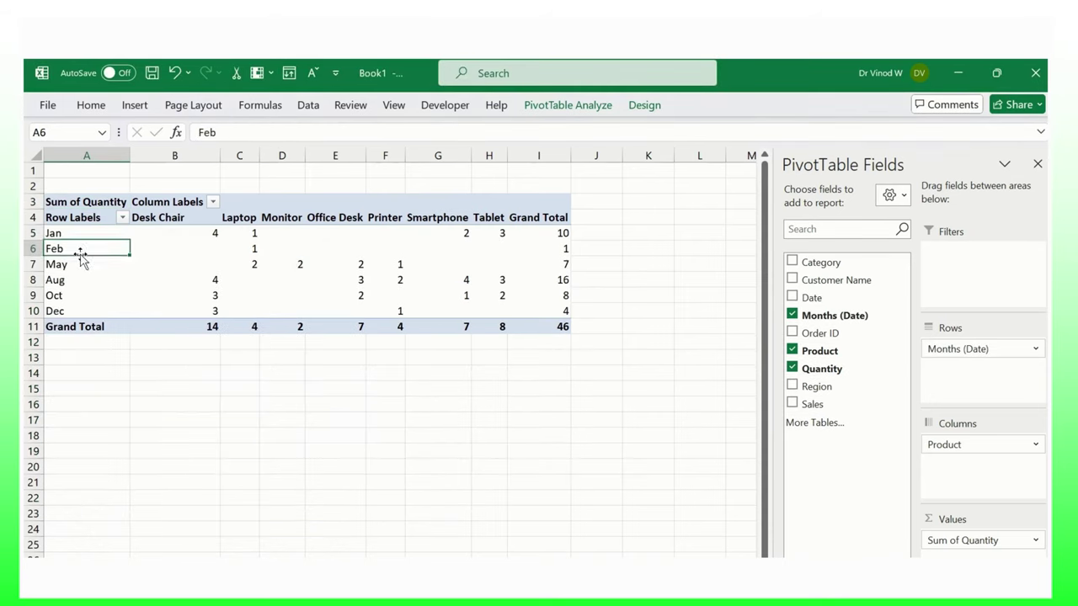
click(76, 272)
click(78, 284)
right_click(79, 297)
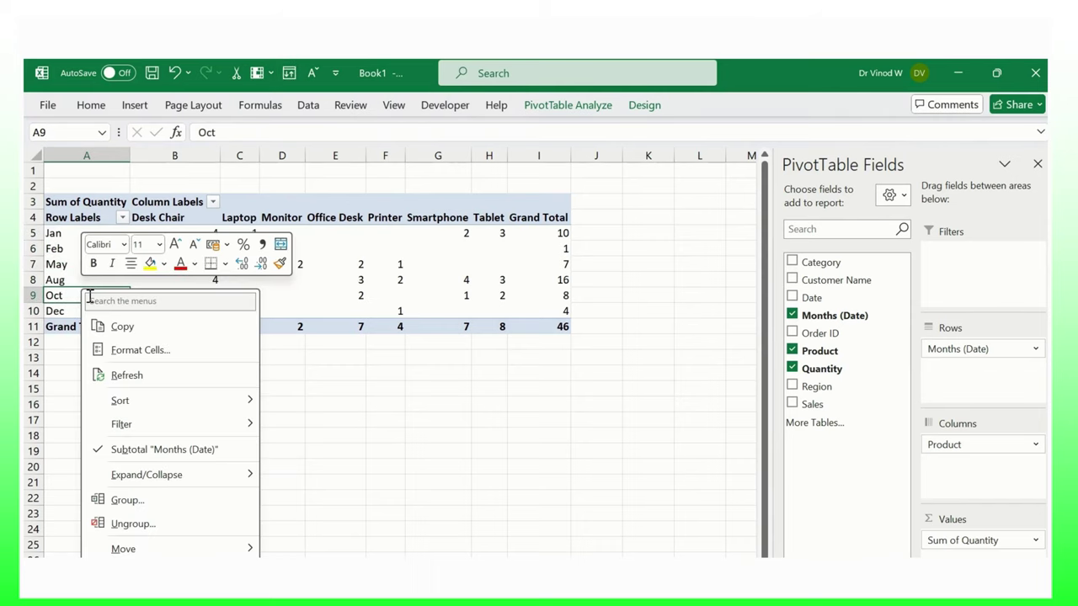
Step: Remove the month grouping so rows list individual dates, then inspect the Quantity values
click(147, 523)
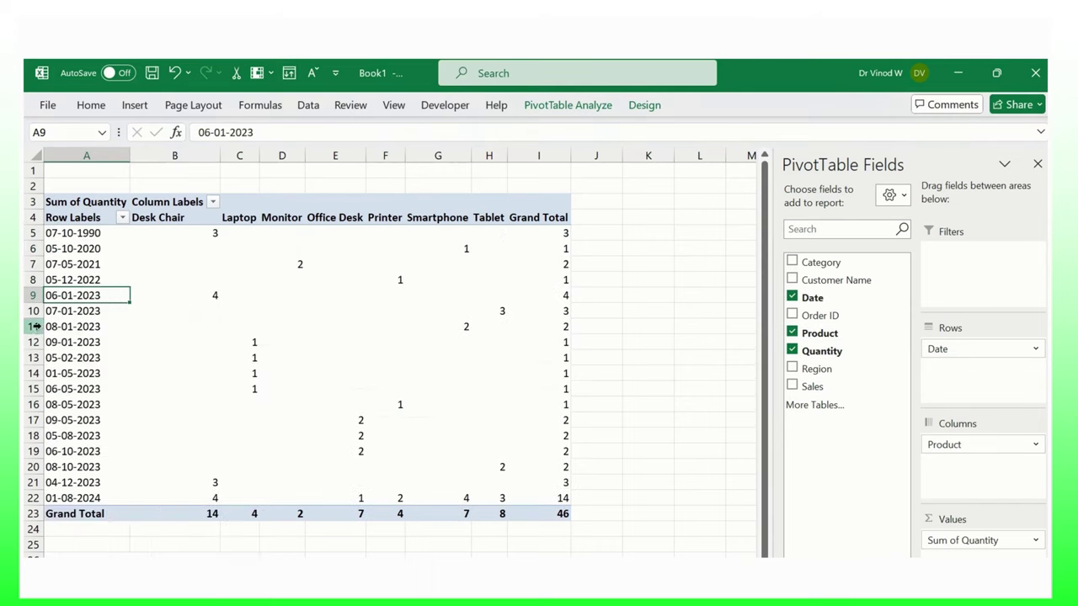
click(81, 236)
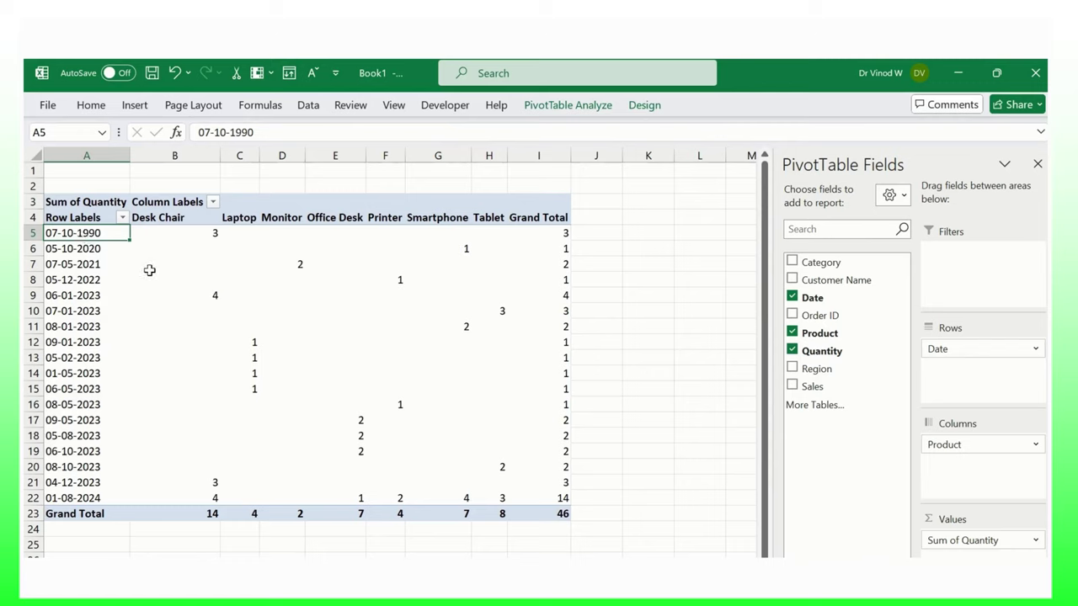
click(86, 217)
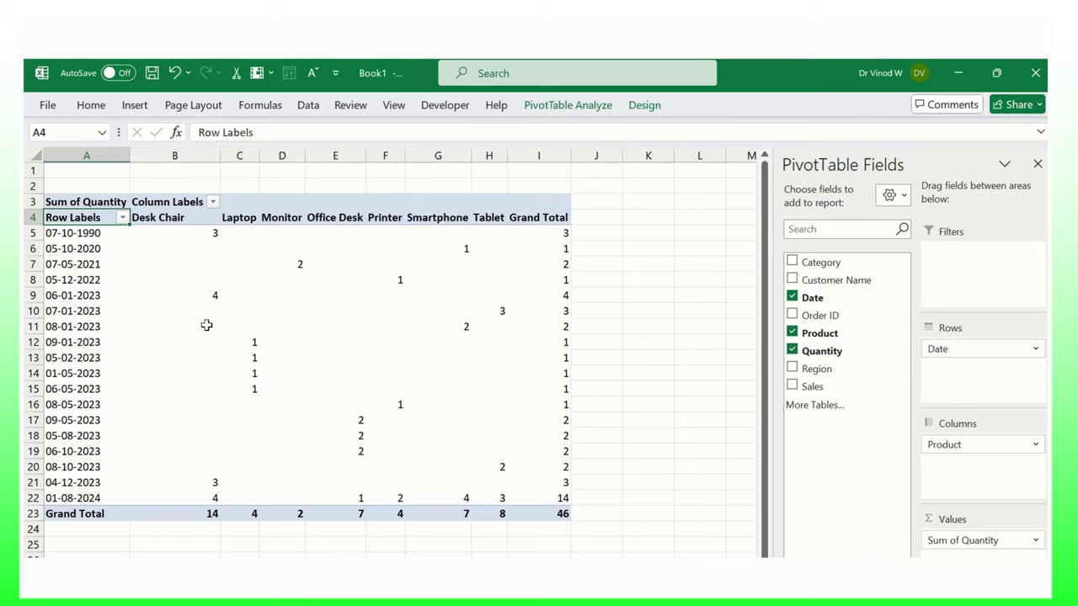
mouse_move(242, 325)
mouse_move(343, 414)
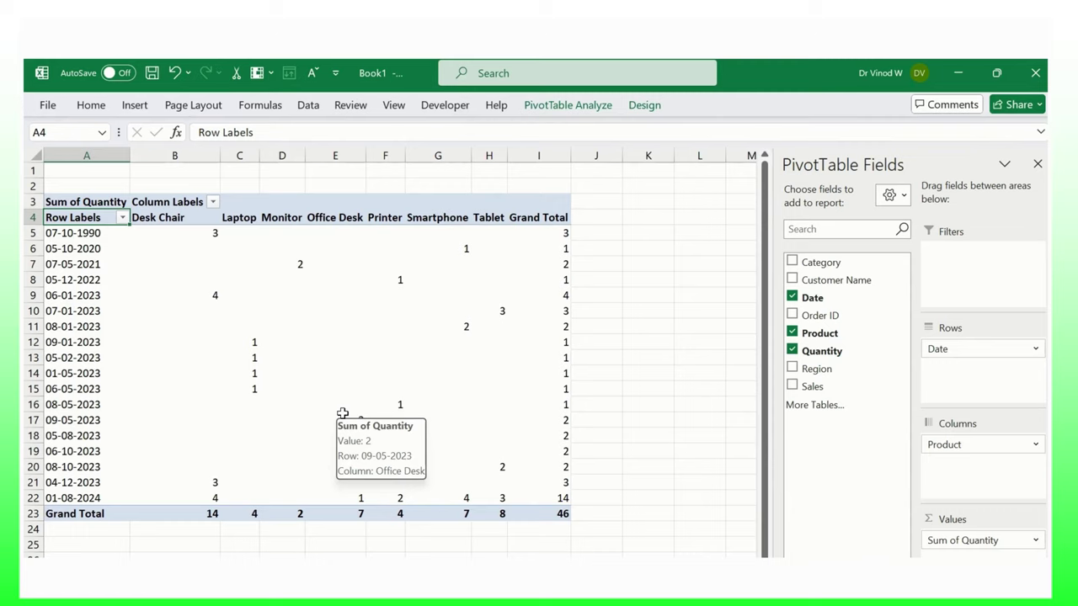
mouse_move(414, 442)
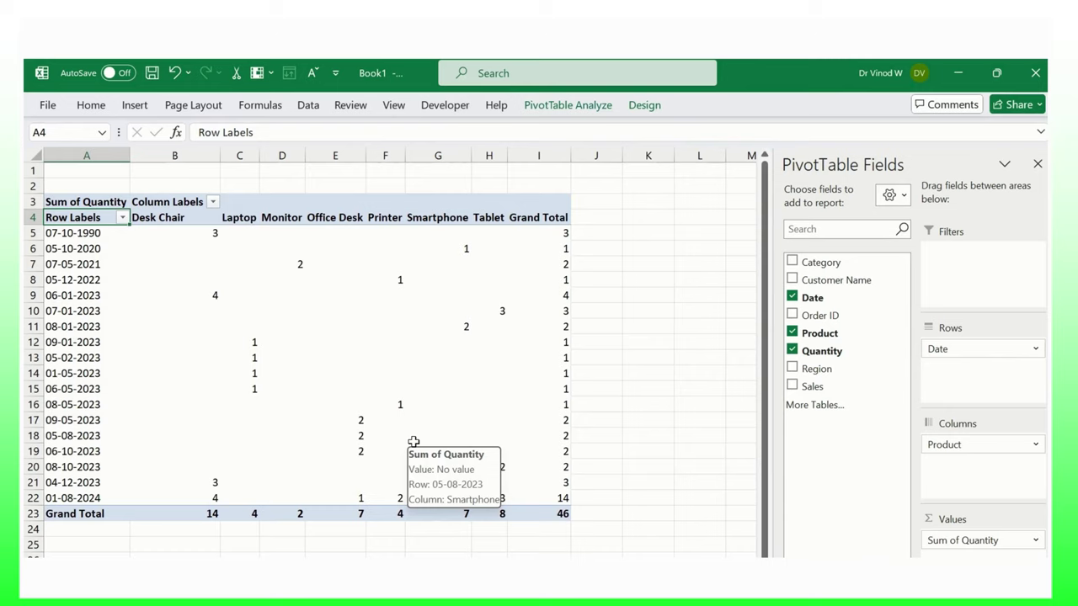
mouse_move(464, 495)
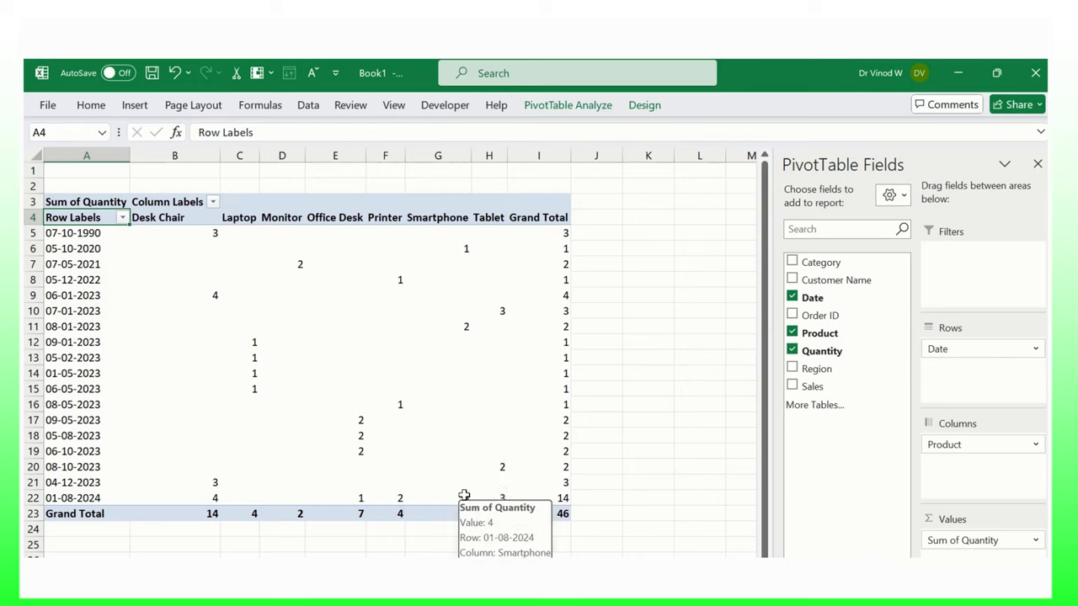
mouse_move(461, 375)
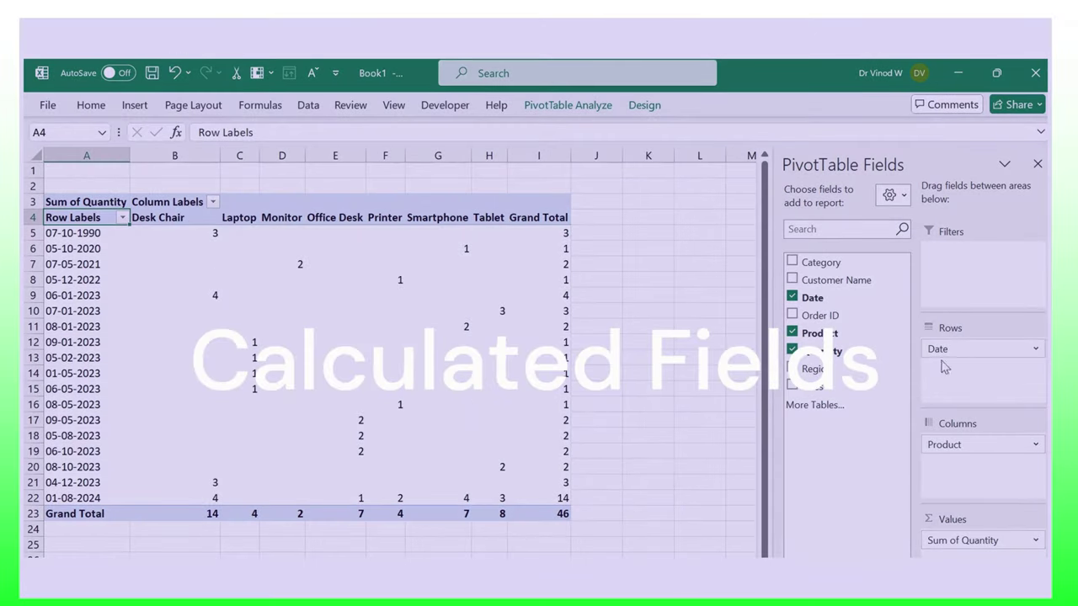
Step: Move Date to Filters, Product to Rows, and add Sum of Sales to Values
drag(951, 349, 955, 267)
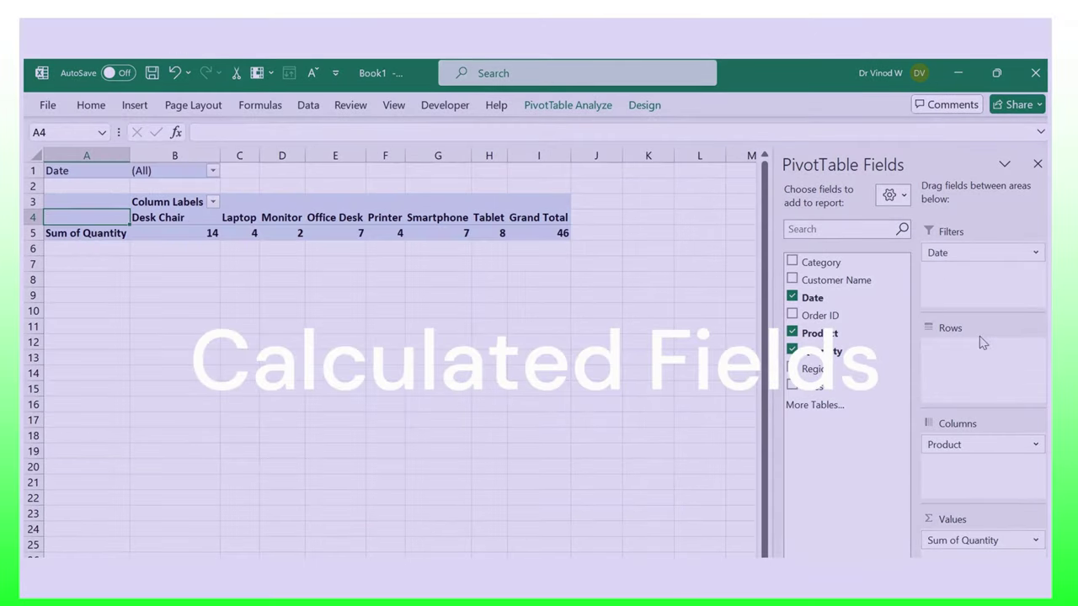
drag(970, 445, 973, 356)
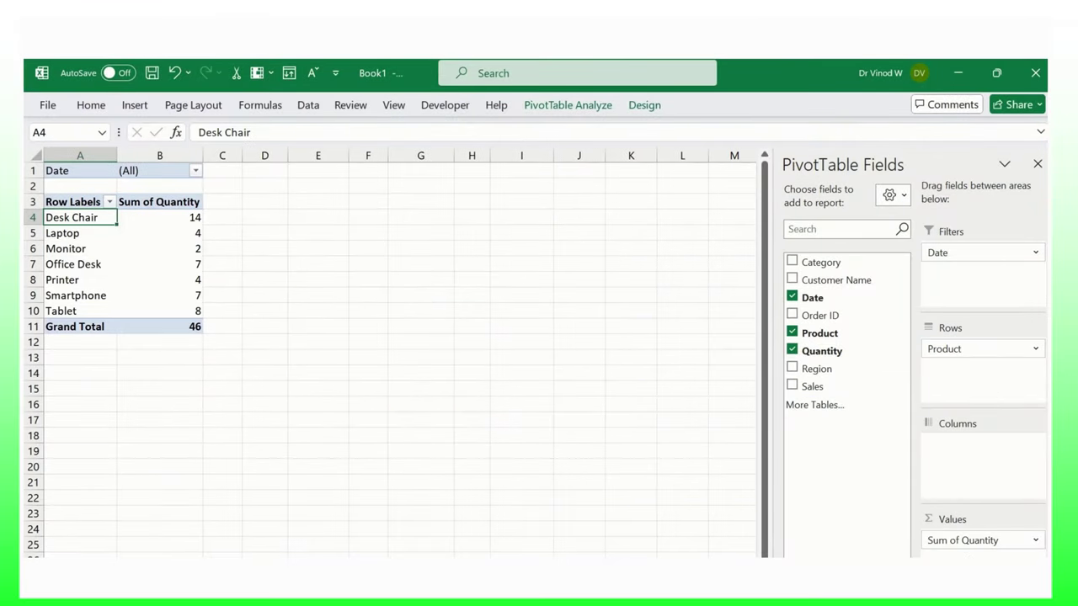
drag(817, 394, 952, 552)
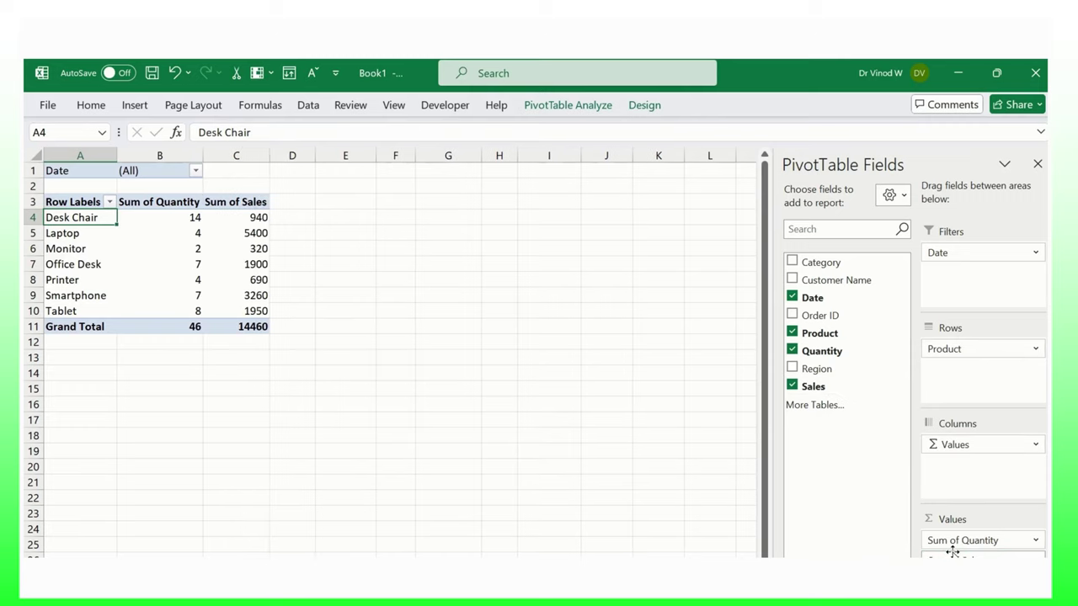
key(Right)
key(Right)
key(Right)
key(Right)
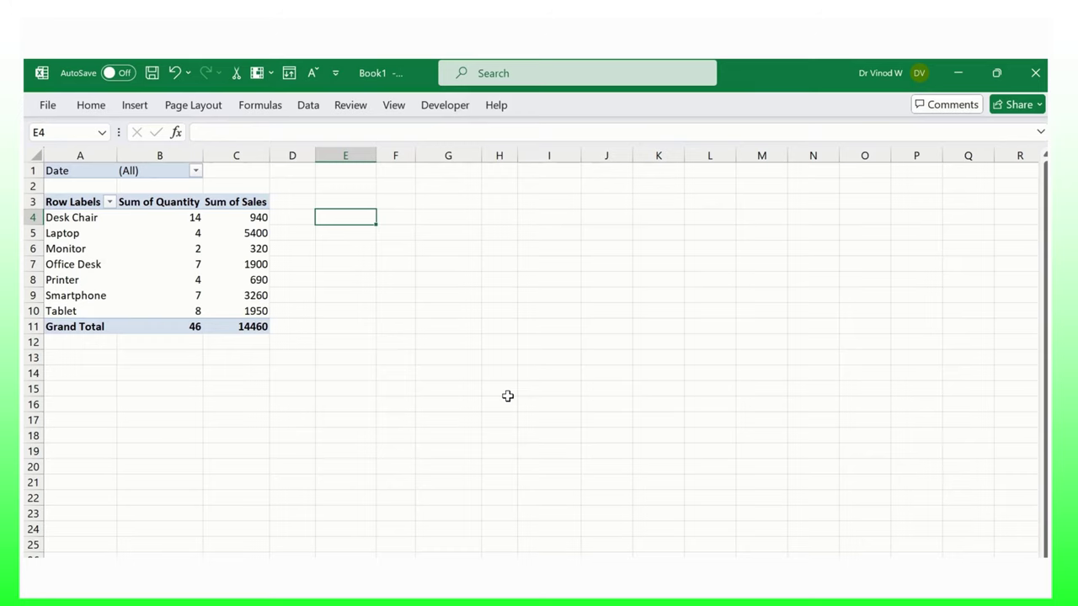
click(187, 247)
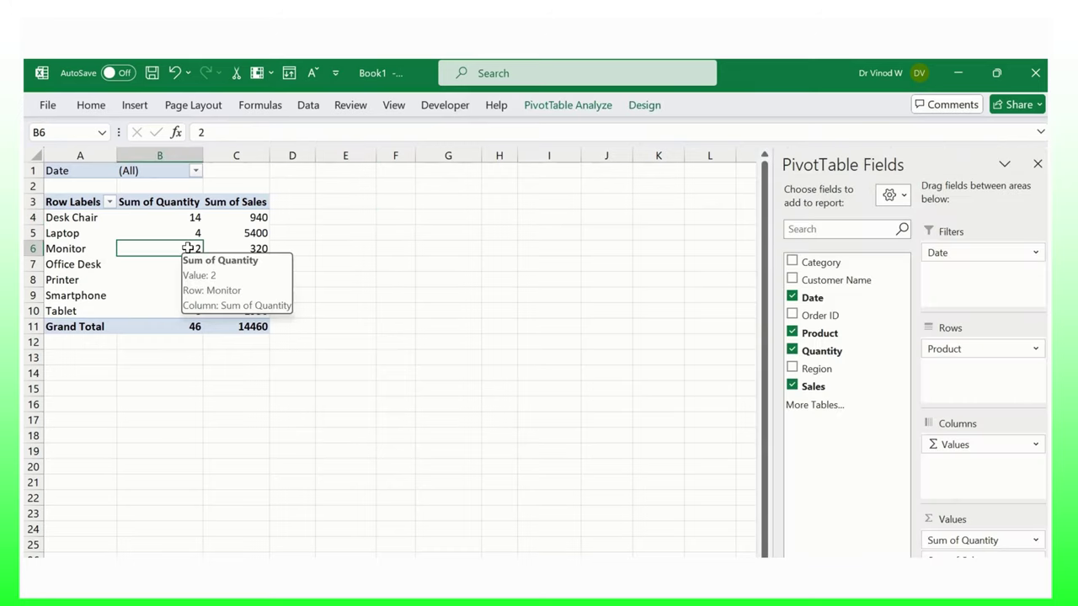
mouse_move(250, 274)
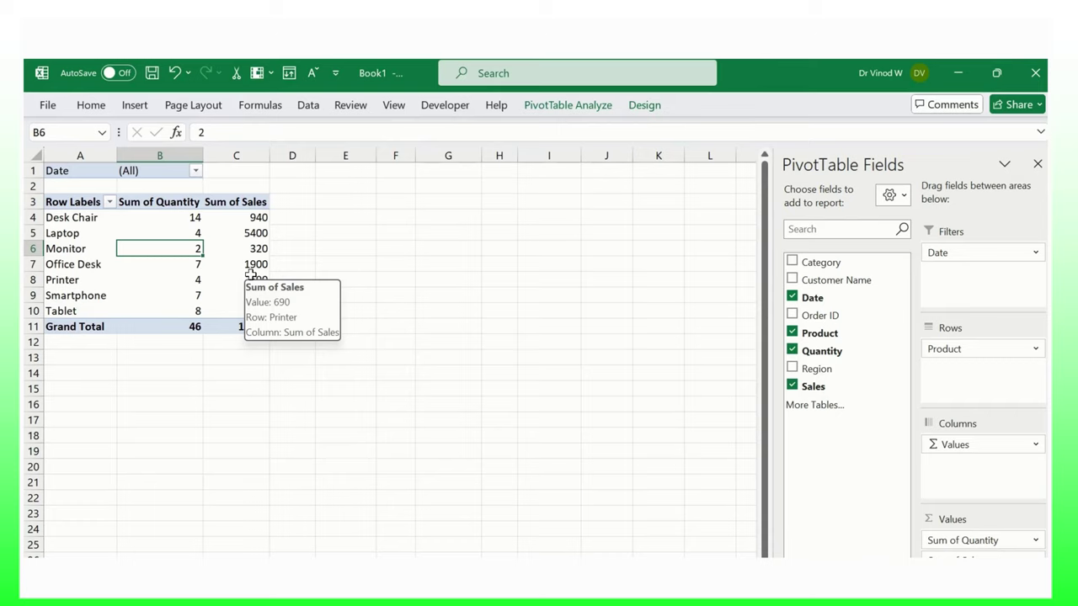
click(566, 106)
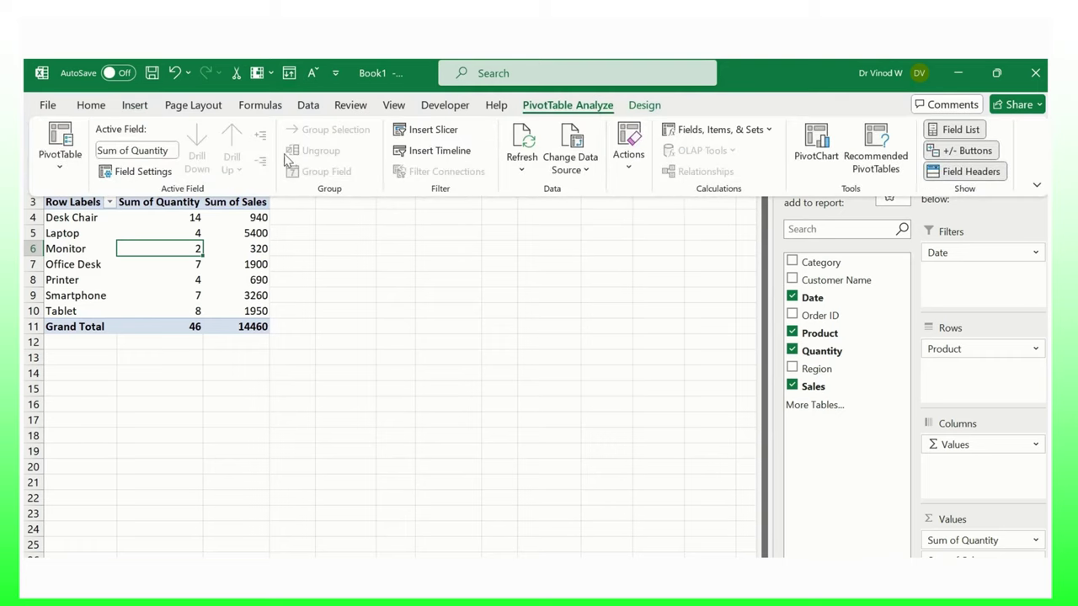
Step: Create the calculated field 'Avg Sales' with formula =Quantity/Sales and add it to the pivot
click(718, 132)
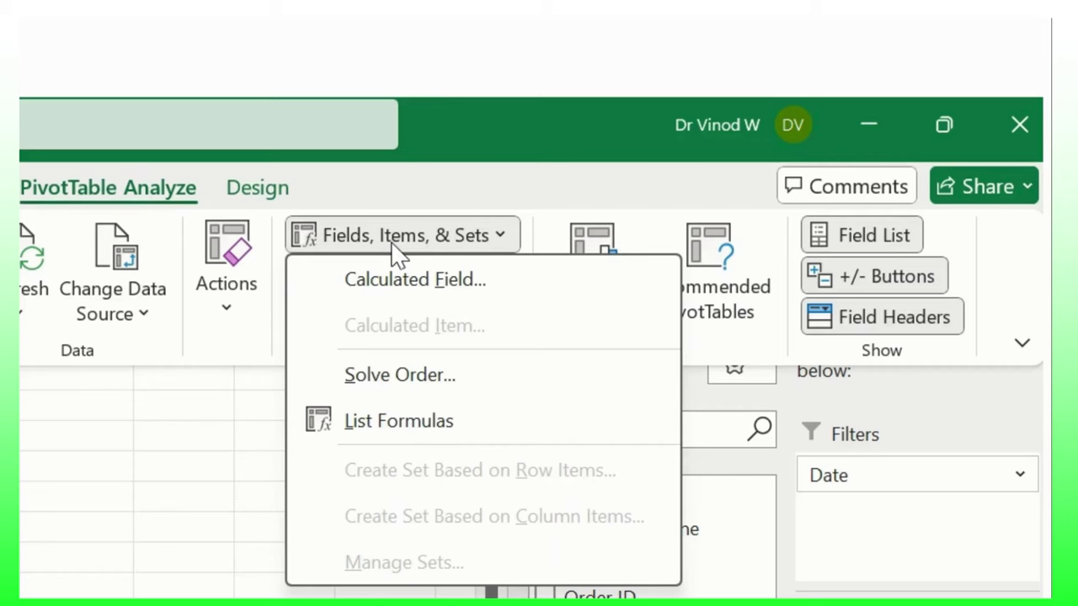
click(446, 294)
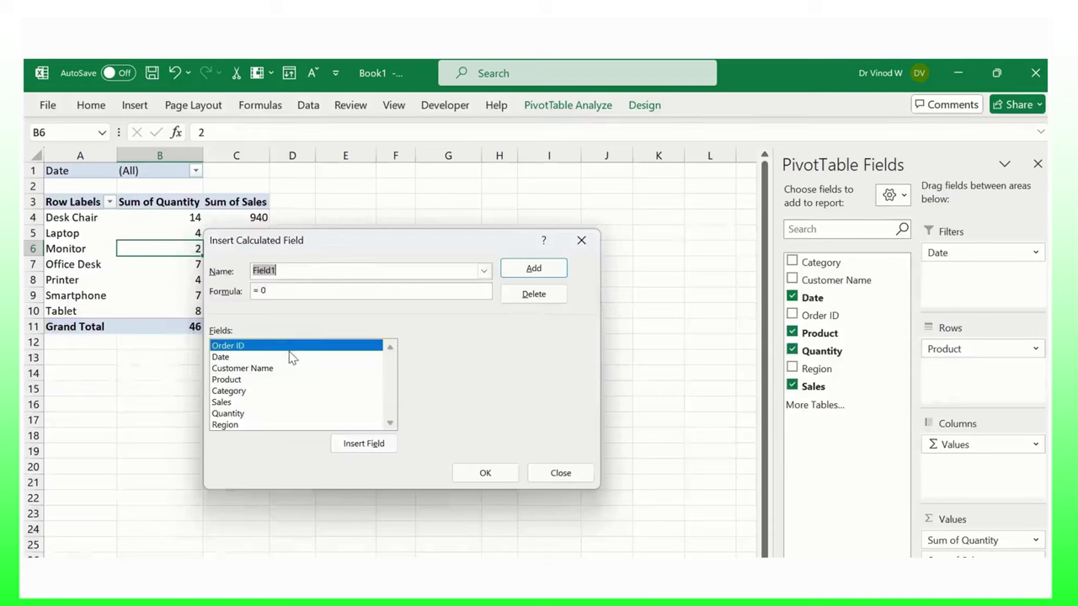
drag(305, 245, 404, 277)
text(A)
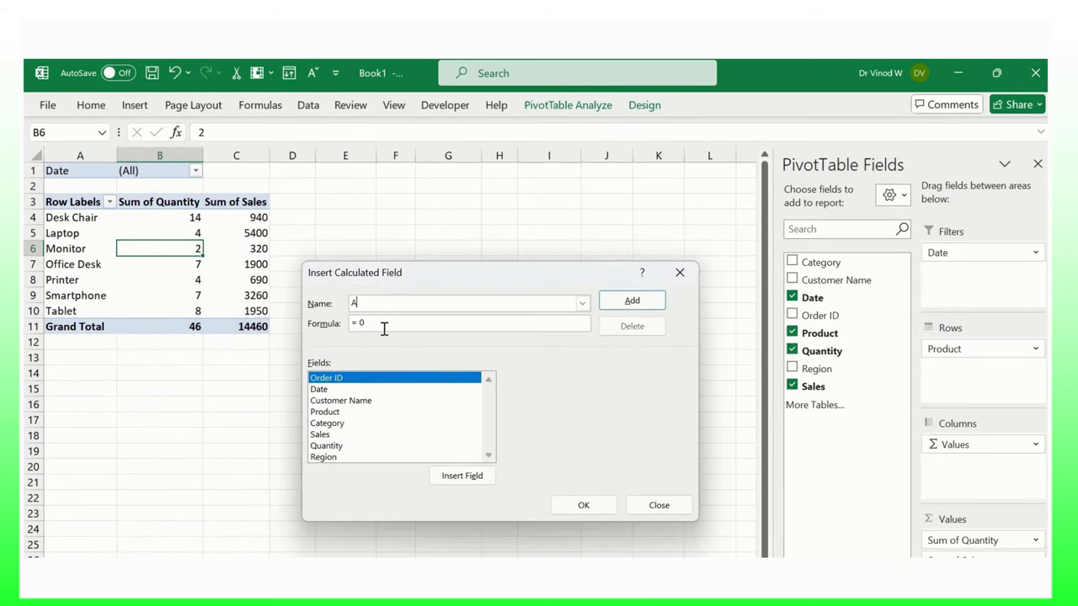
text(vg Sales)
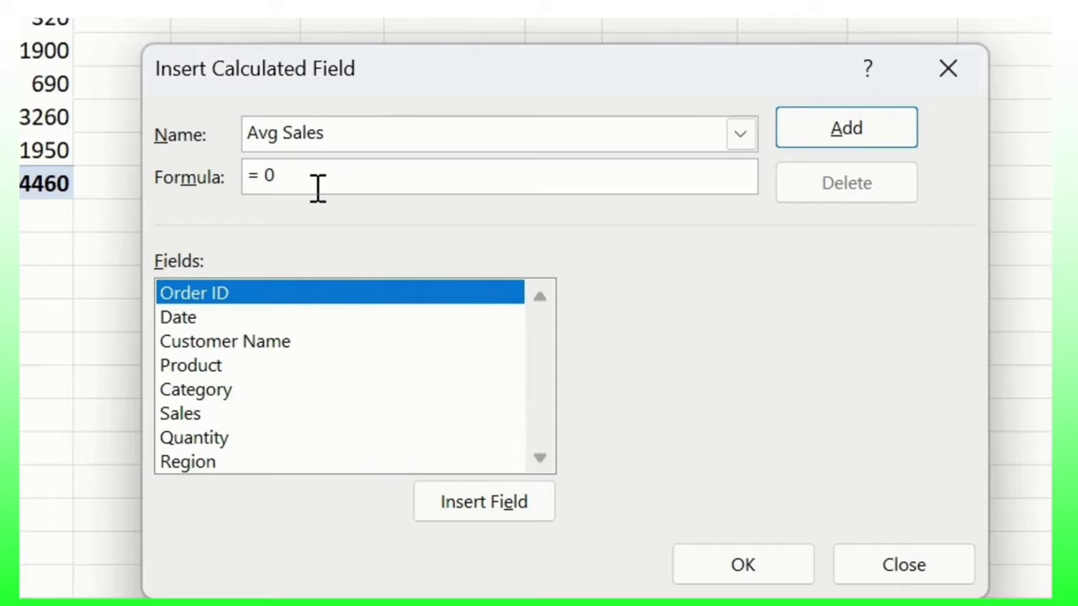
key(BackSpace)
key(BackSpace)
key(BackSpace)
text(=)
double_click(233, 439)
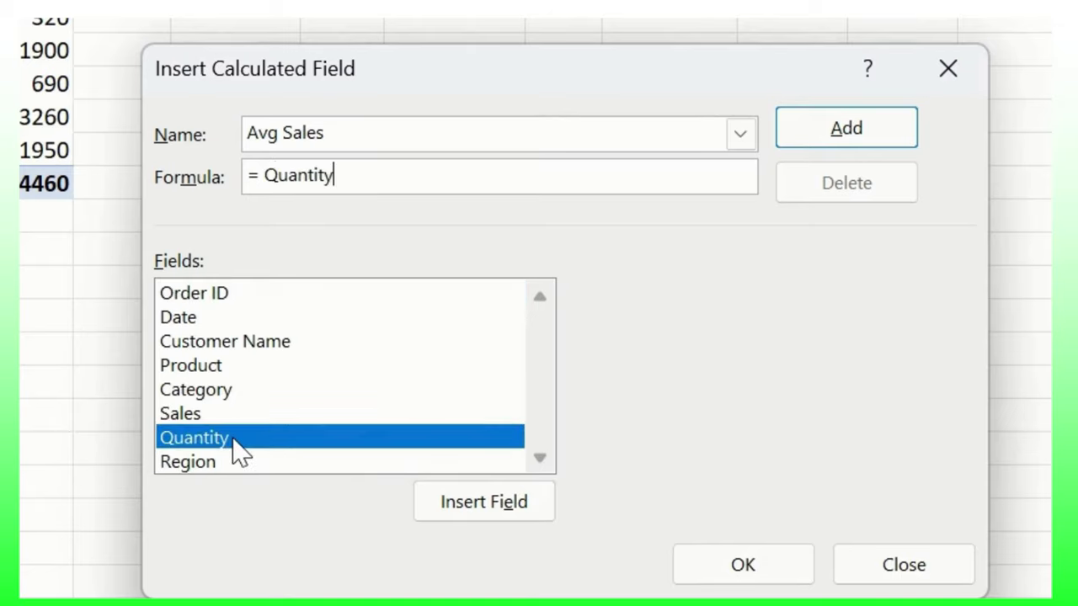
text(/)
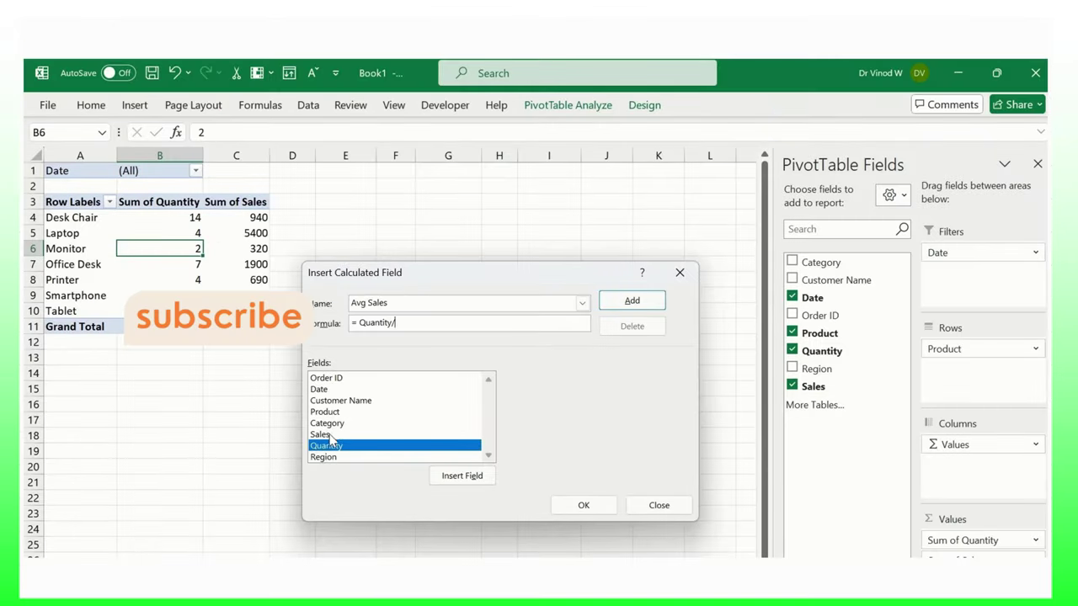
double_click(199, 417)
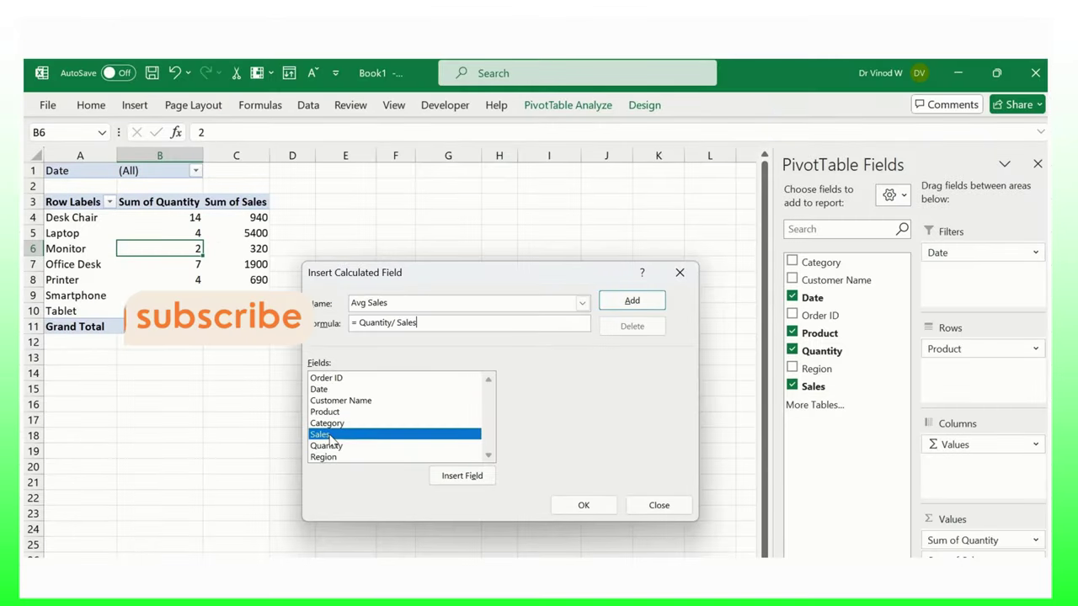
click(646, 305)
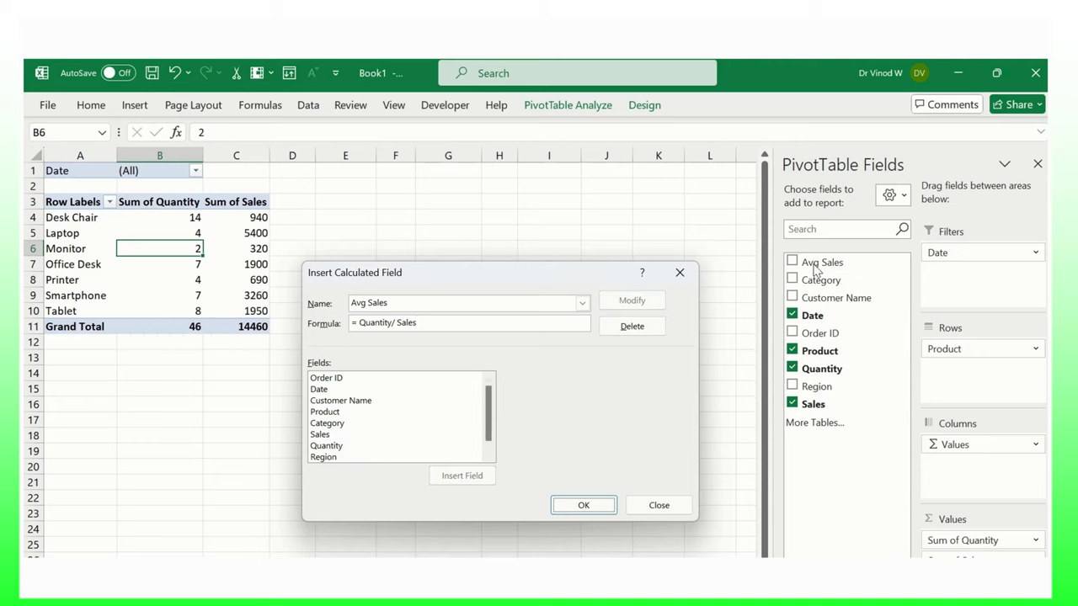
click(583, 505)
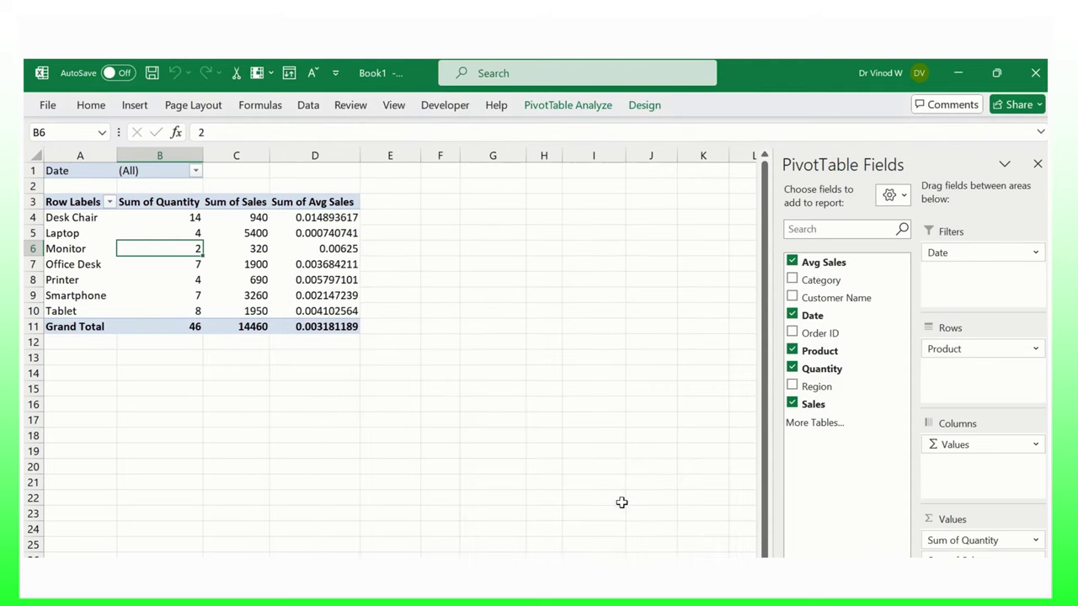
Step: Float the PivotTable field list over the sheet and enlarge it to show all areas
click(318, 155)
click(324, 221)
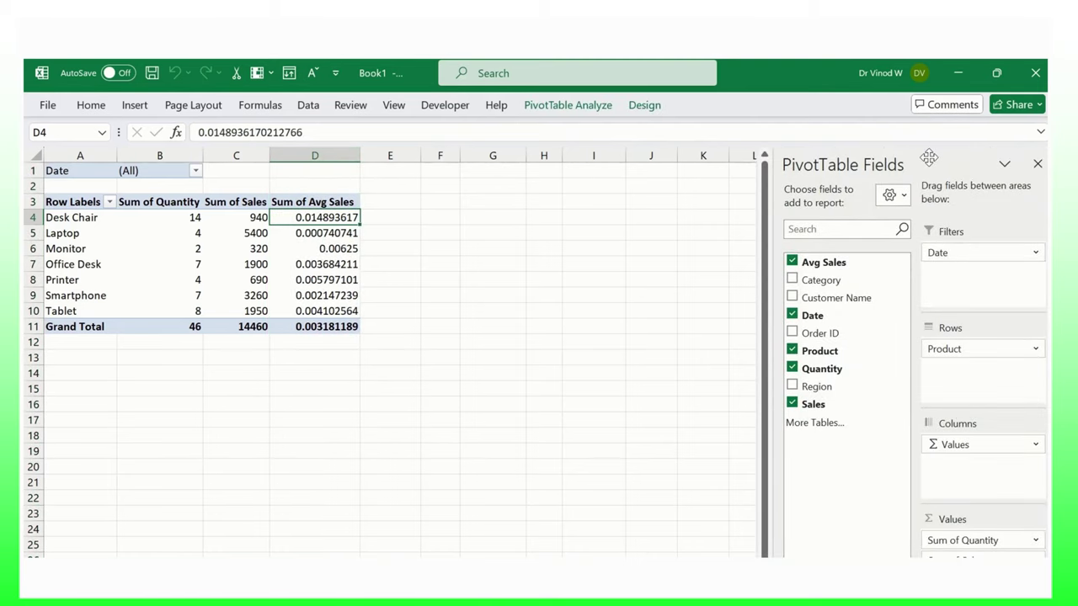
drag(811, 168, 680, 153)
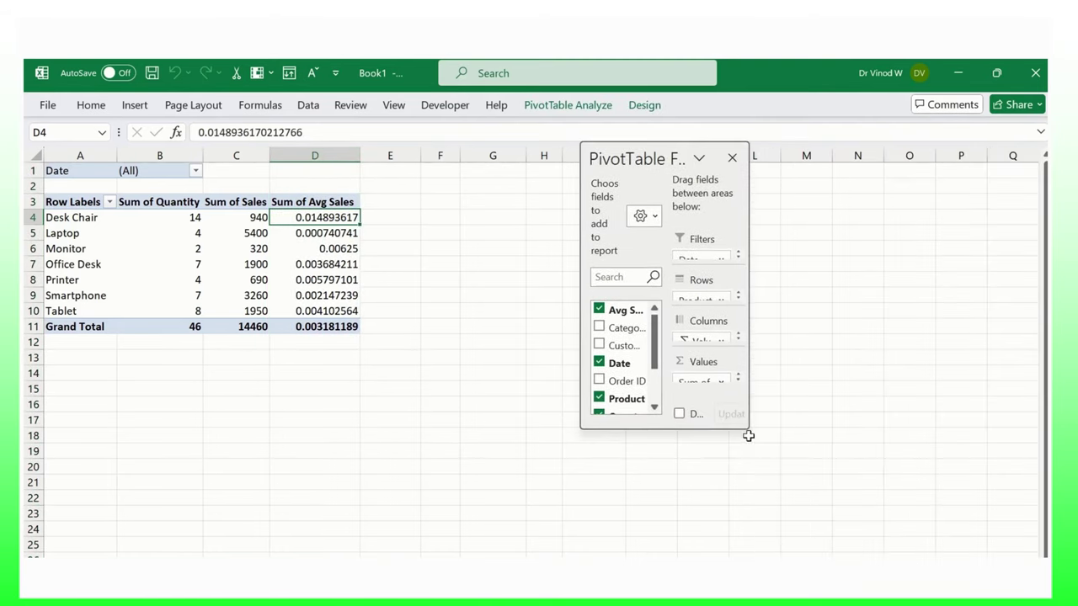
drag(756, 434, 987, 558)
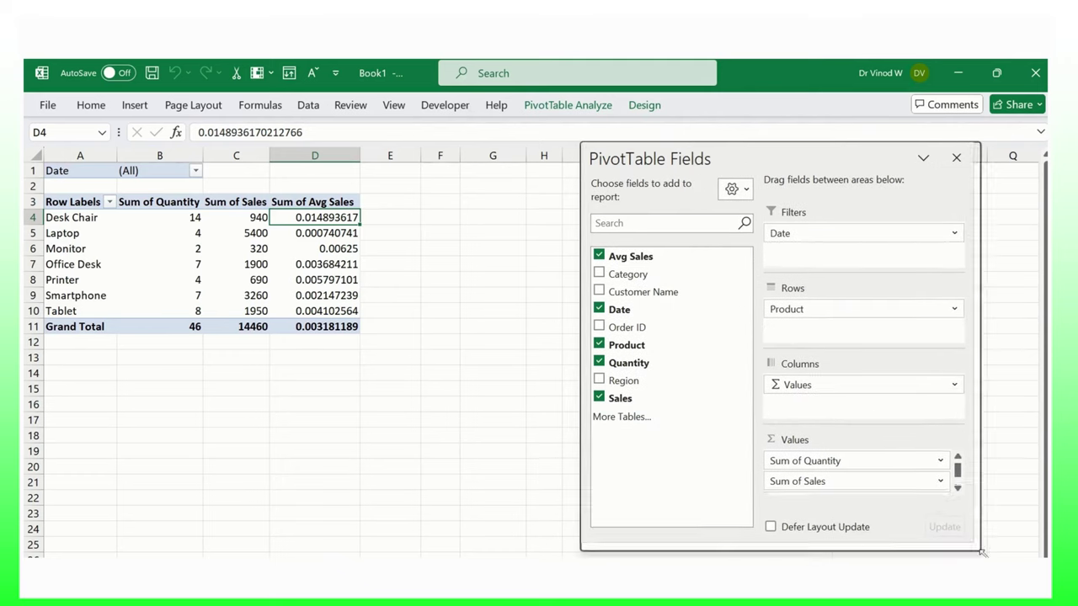
scroll(974, 483, down, 1)
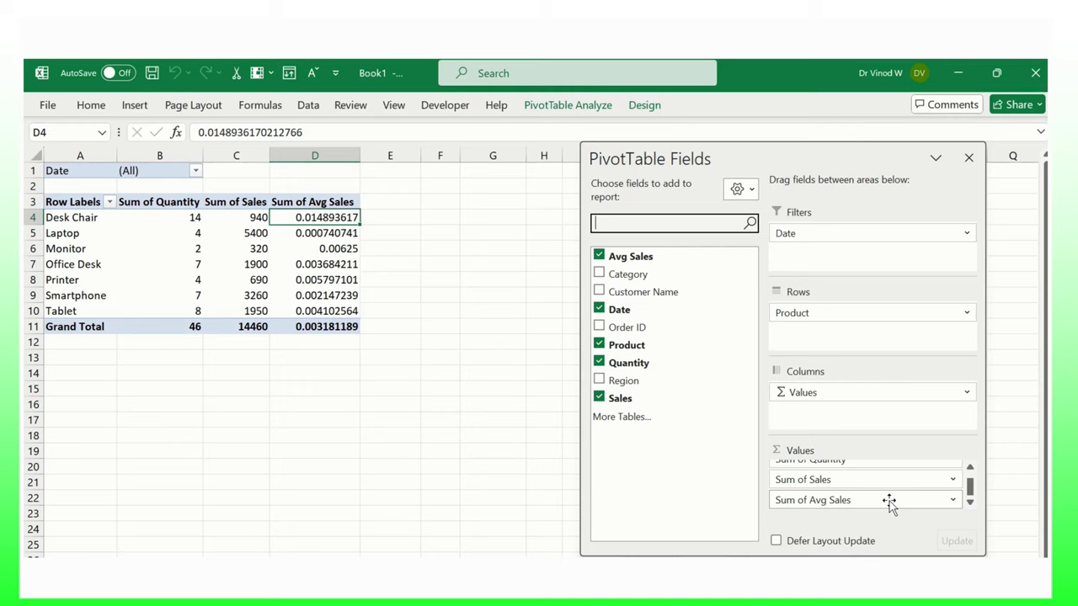
Step: Give Sum of Avg Sales a Percentage number format with 2 decimals
click(952, 500)
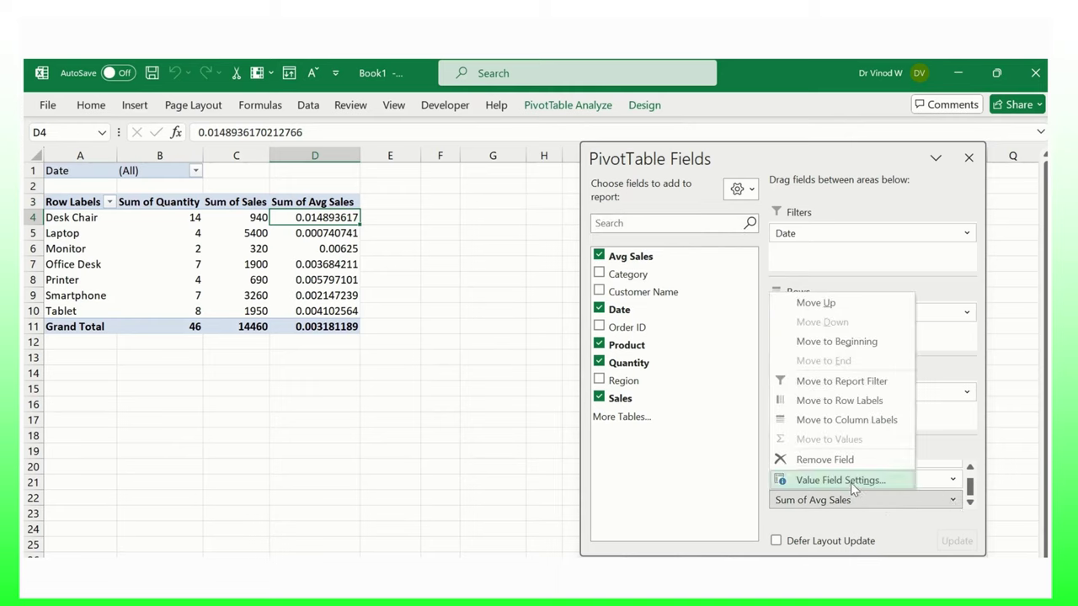
click(850, 481)
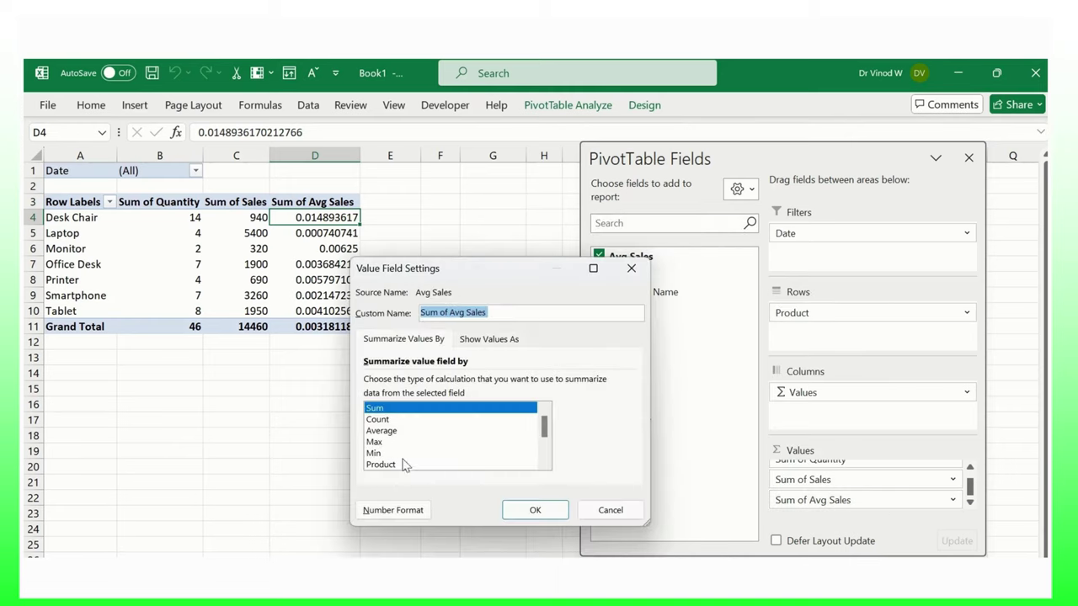
click(393, 510)
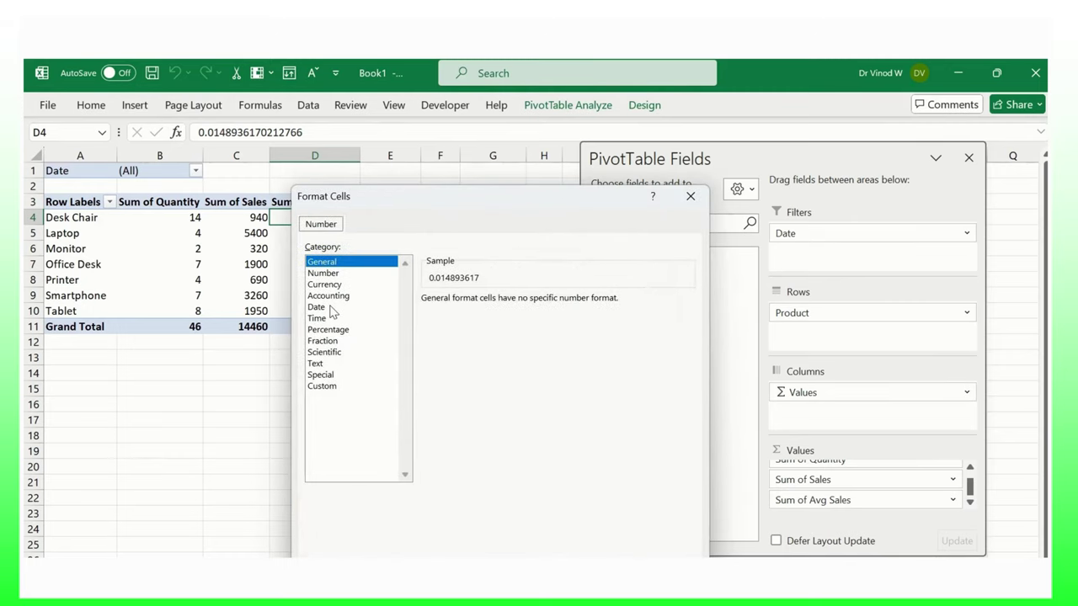
click(342, 331)
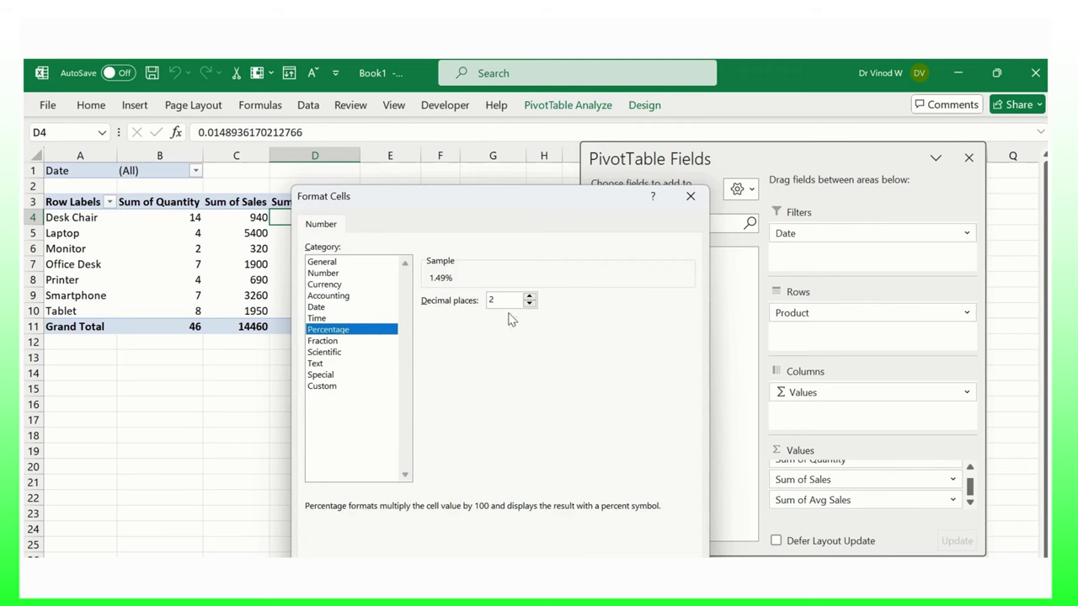
key(Return)
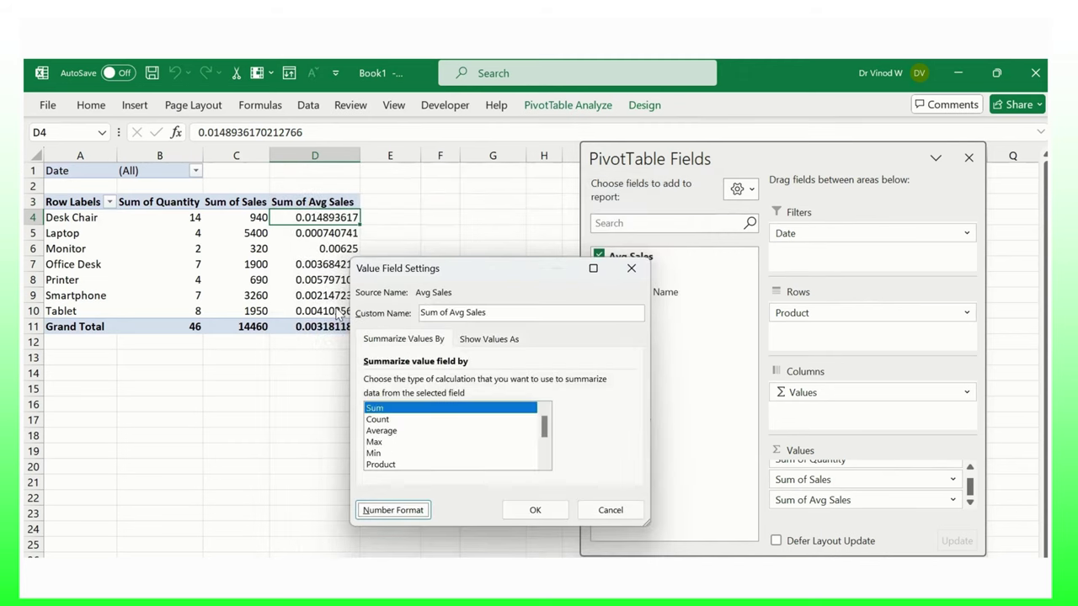
click(536, 505)
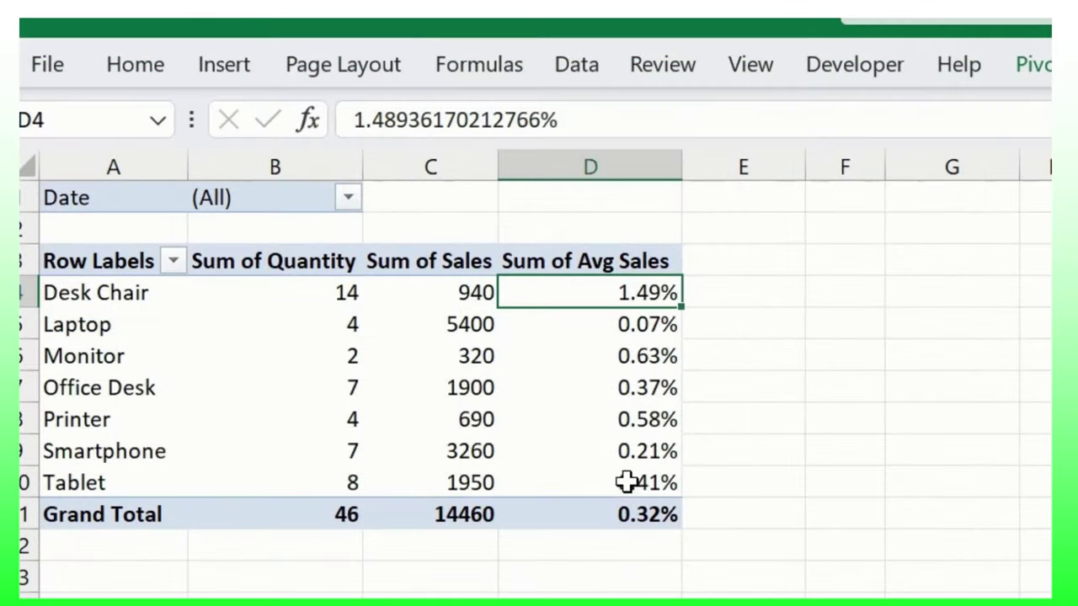
click(589, 323)
click(604, 392)
click(603, 481)
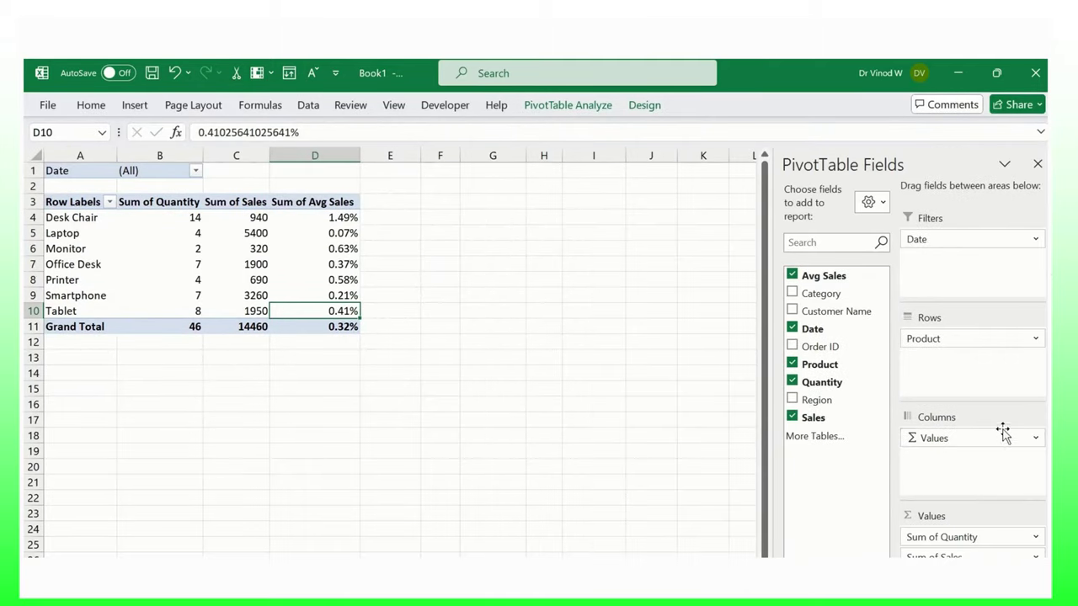
click(210, 371)
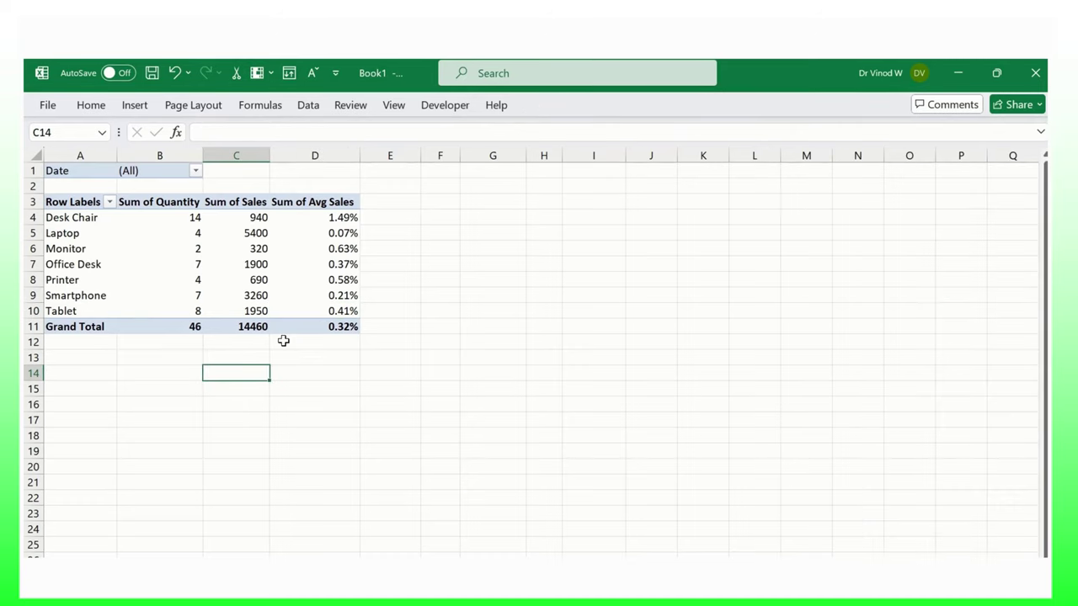
click(183, 285)
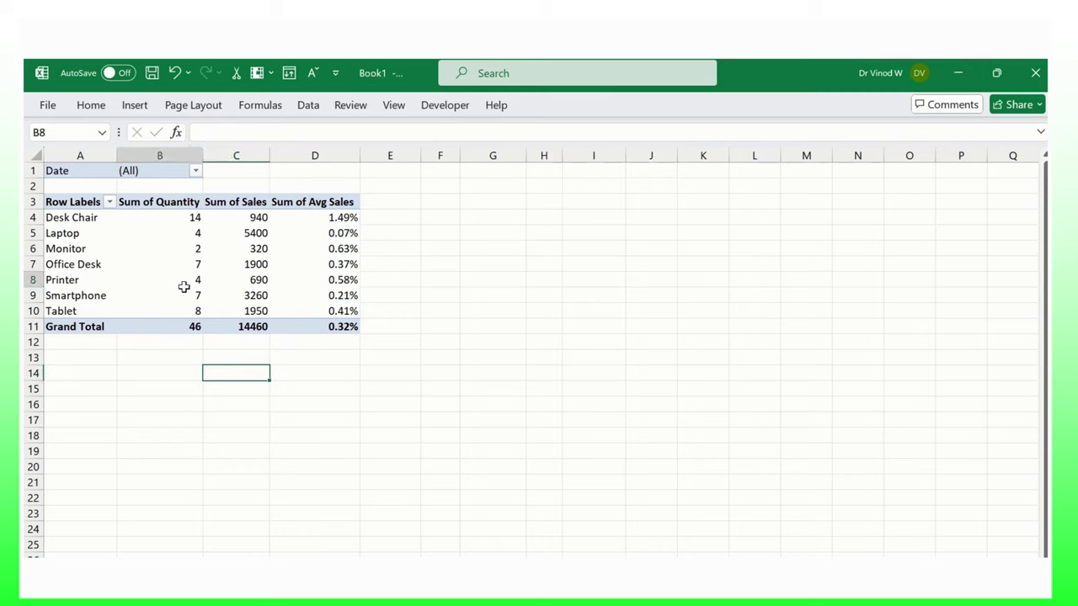